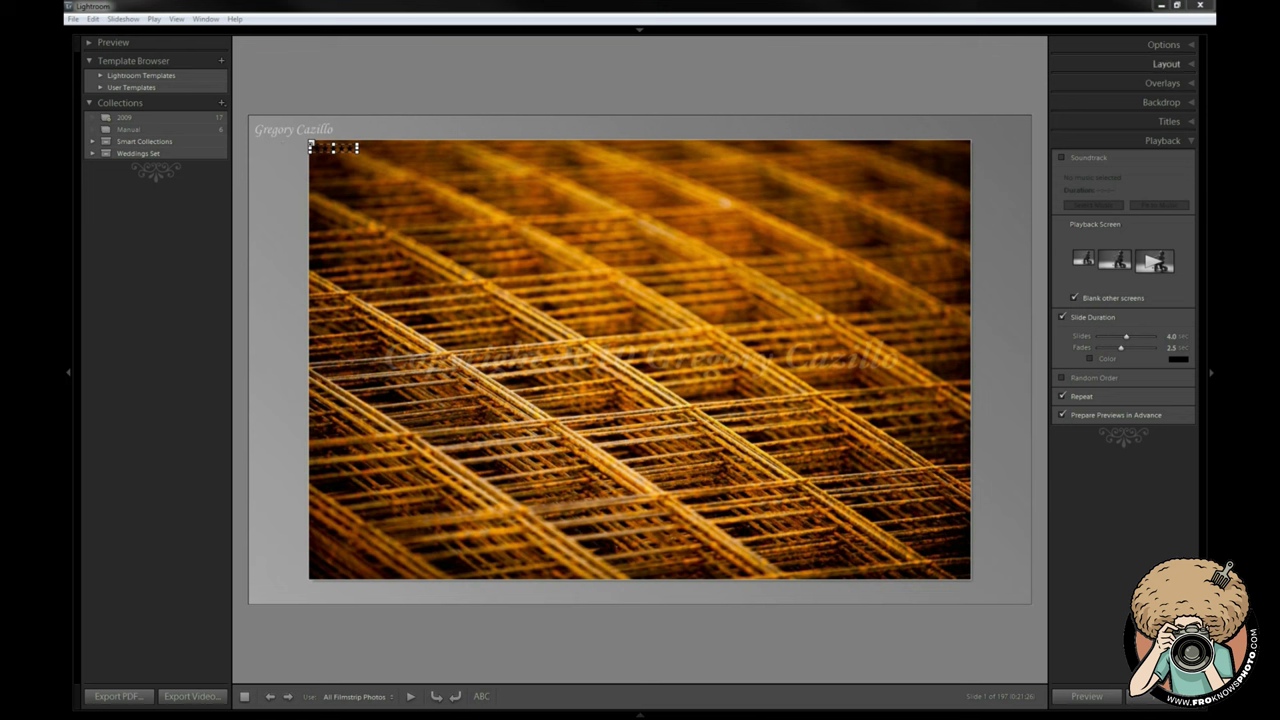
# Step: In the Options panel, leave Zoom to Fill Frame off and untick Cast Shadow
pyautogui.click(1192, 45)
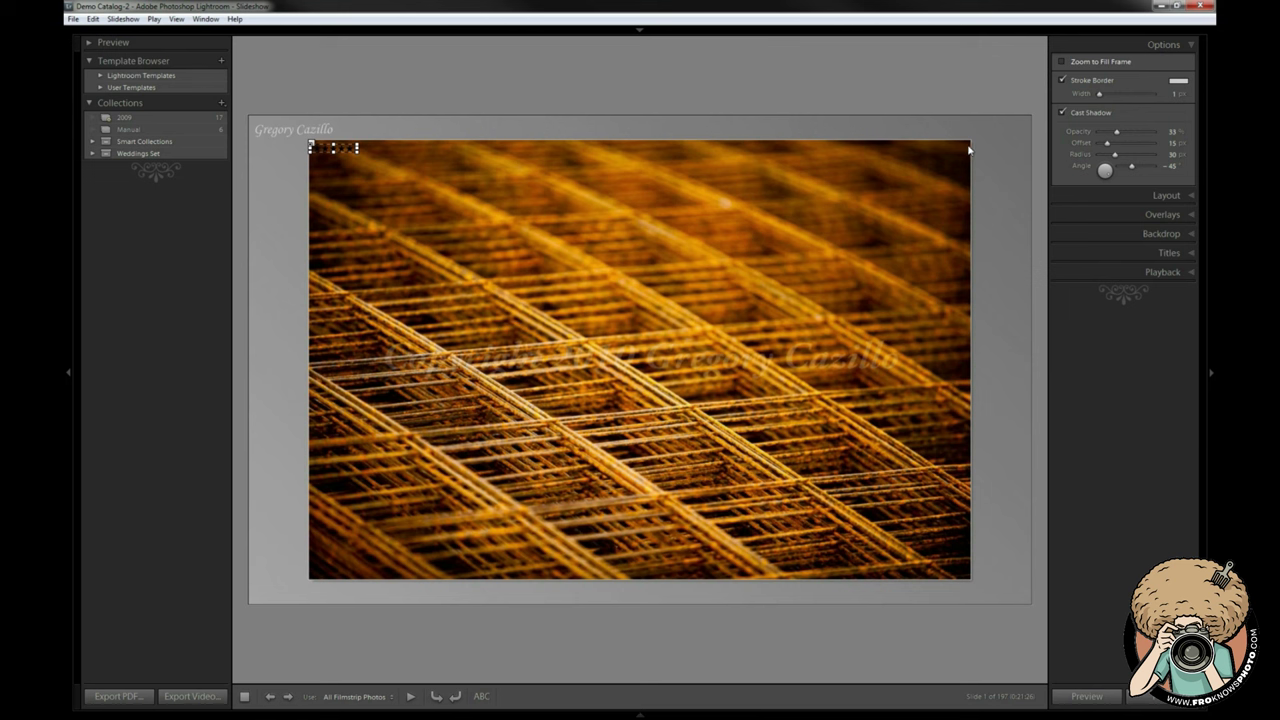
pyautogui.click(1080, 64)
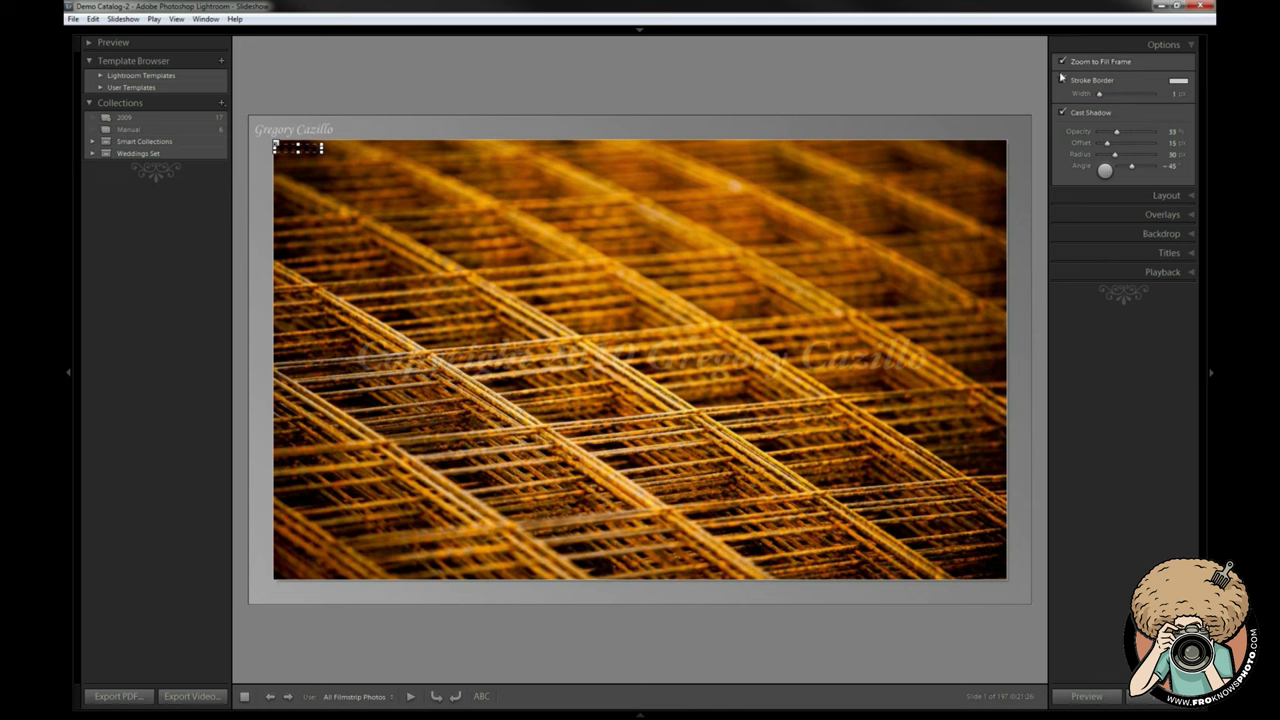
pyautogui.click(1063, 63)
pyautogui.click(1063, 63)
pyautogui.click(1063, 63)
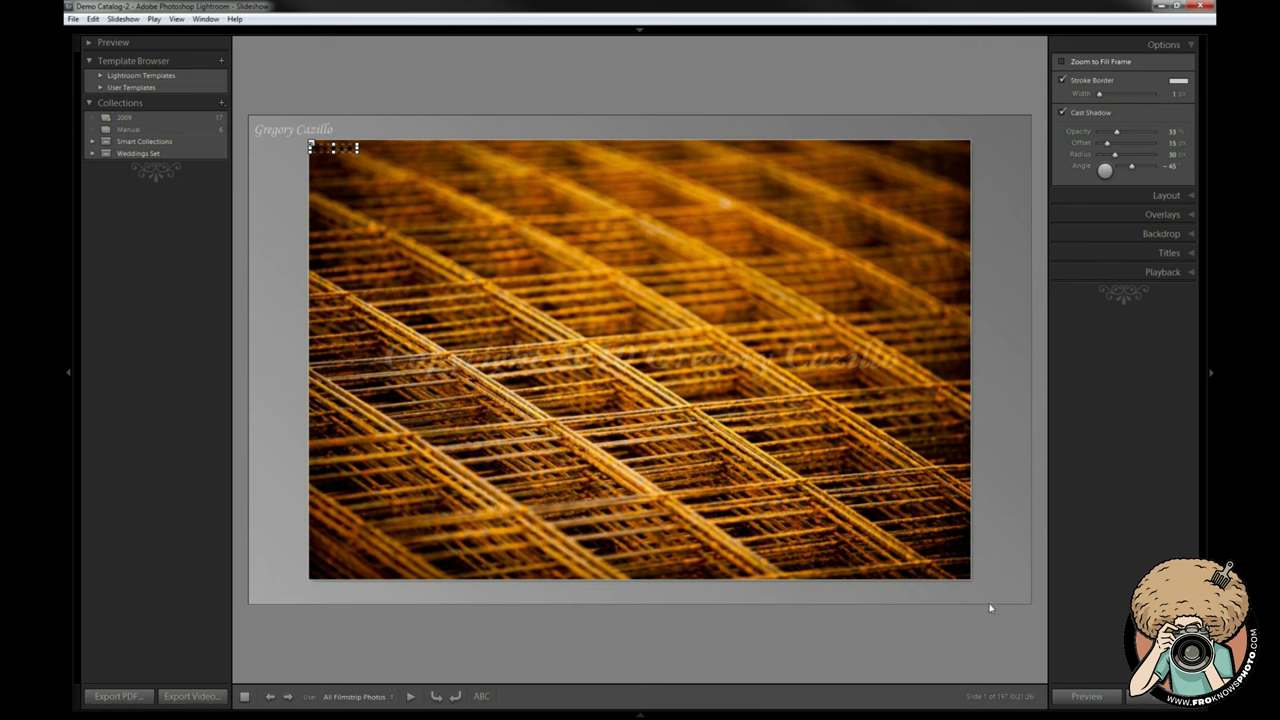
pyautogui.click(1063, 113)
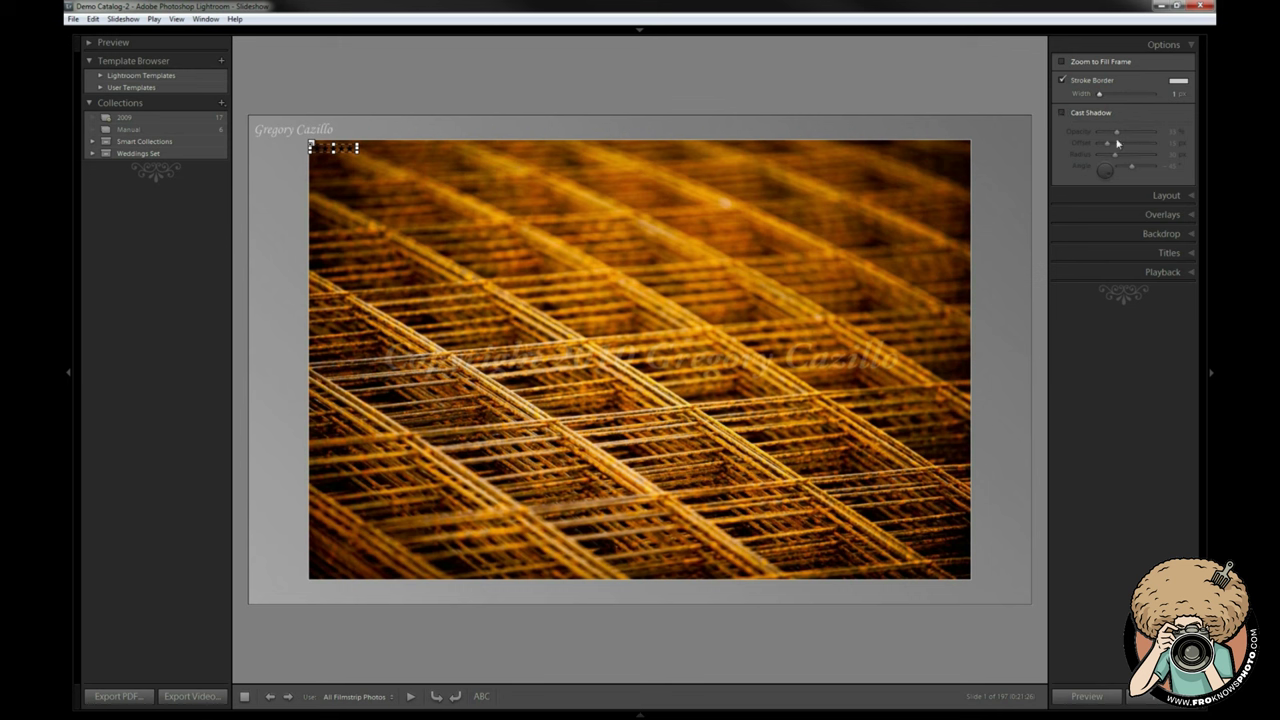
# Step: Untick Show Guides in Layout, and Identity Plate and Rating Stars in Overlays
pyautogui.click(1182, 196)
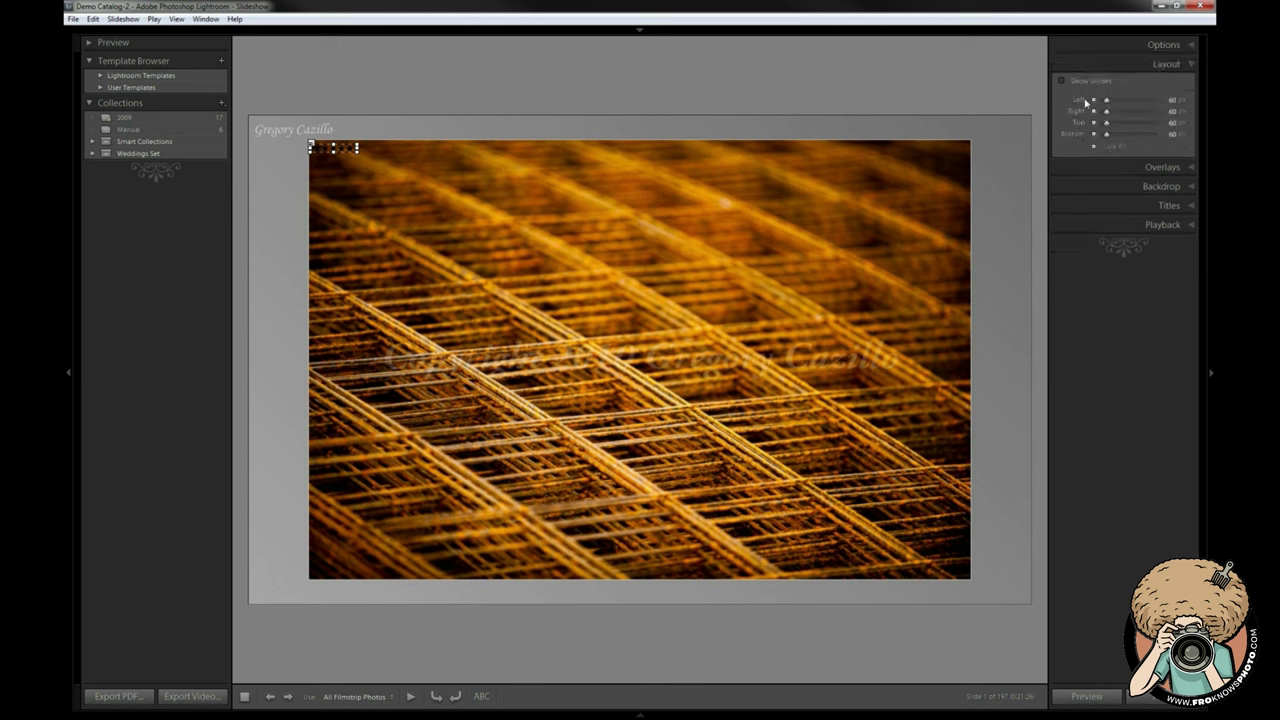
pyautogui.click(1076, 84)
pyautogui.click(1147, 172)
pyautogui.click(1080, 102)
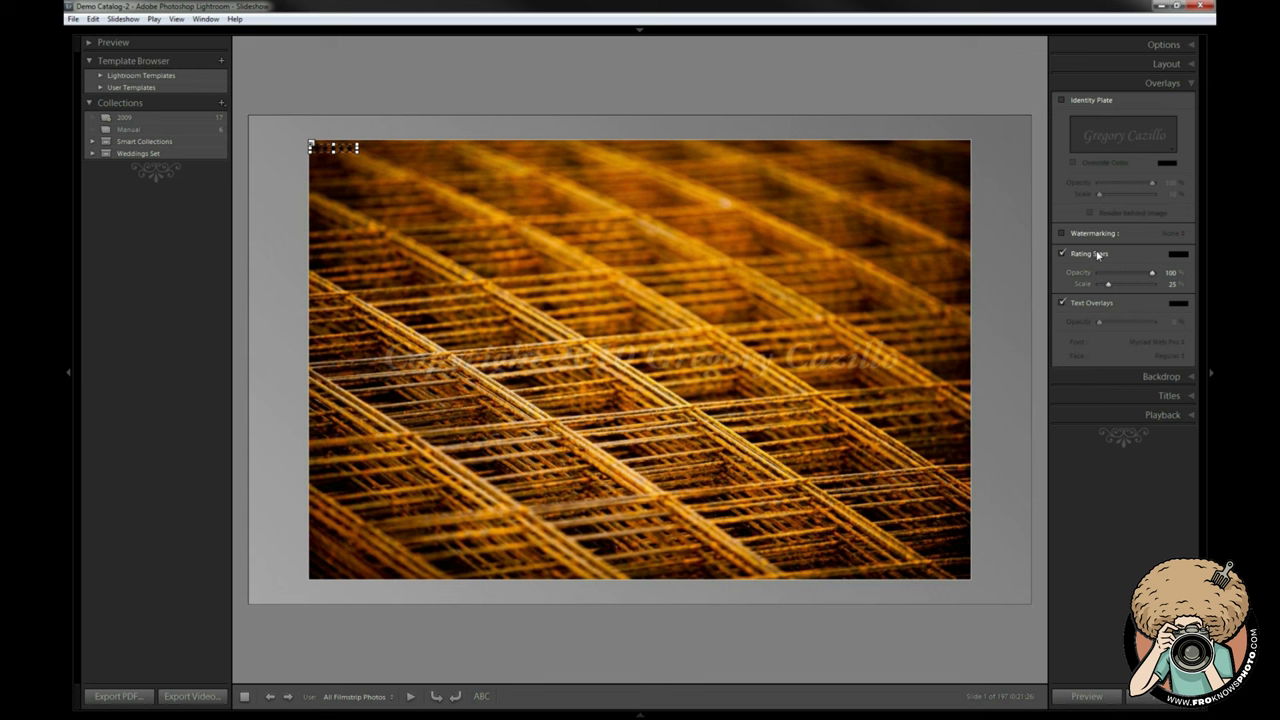
pyautogui.click(1098, 255)
# Step: In Backdrop, untick Color Wash and set the Background Color to black
pyautogui.click(1162, 377)
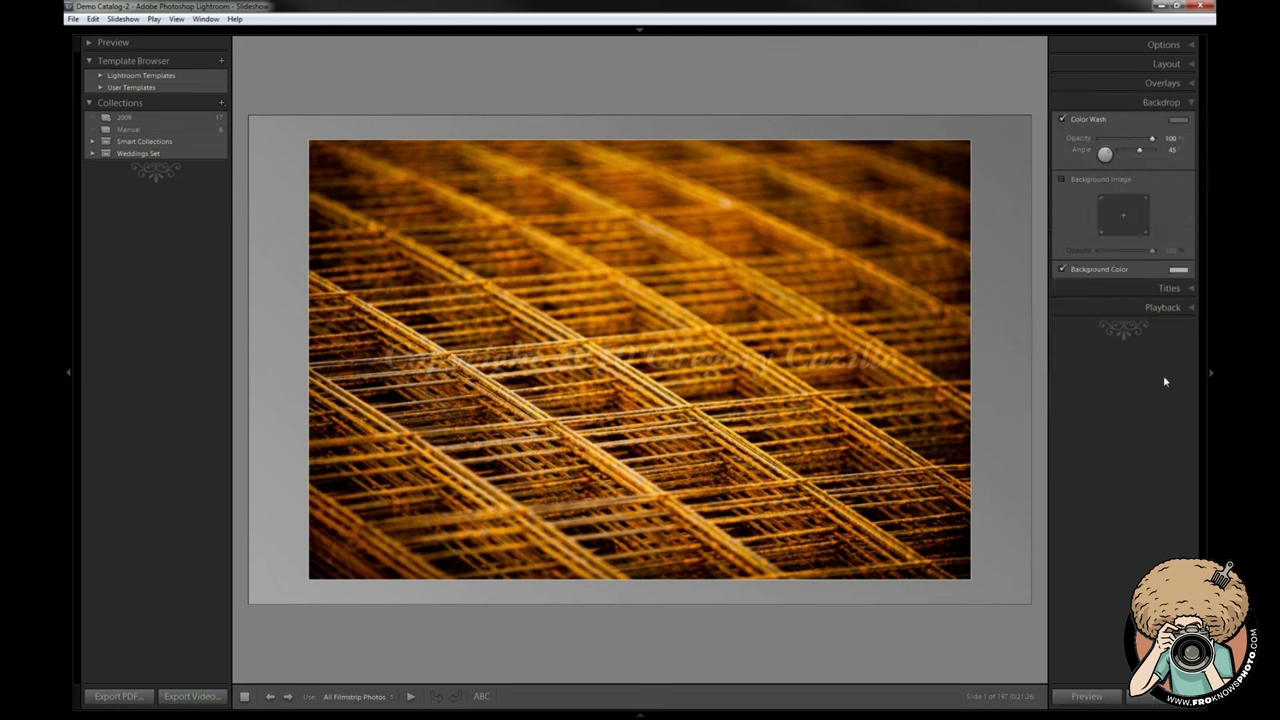
pyautogui.click(1066, 120)
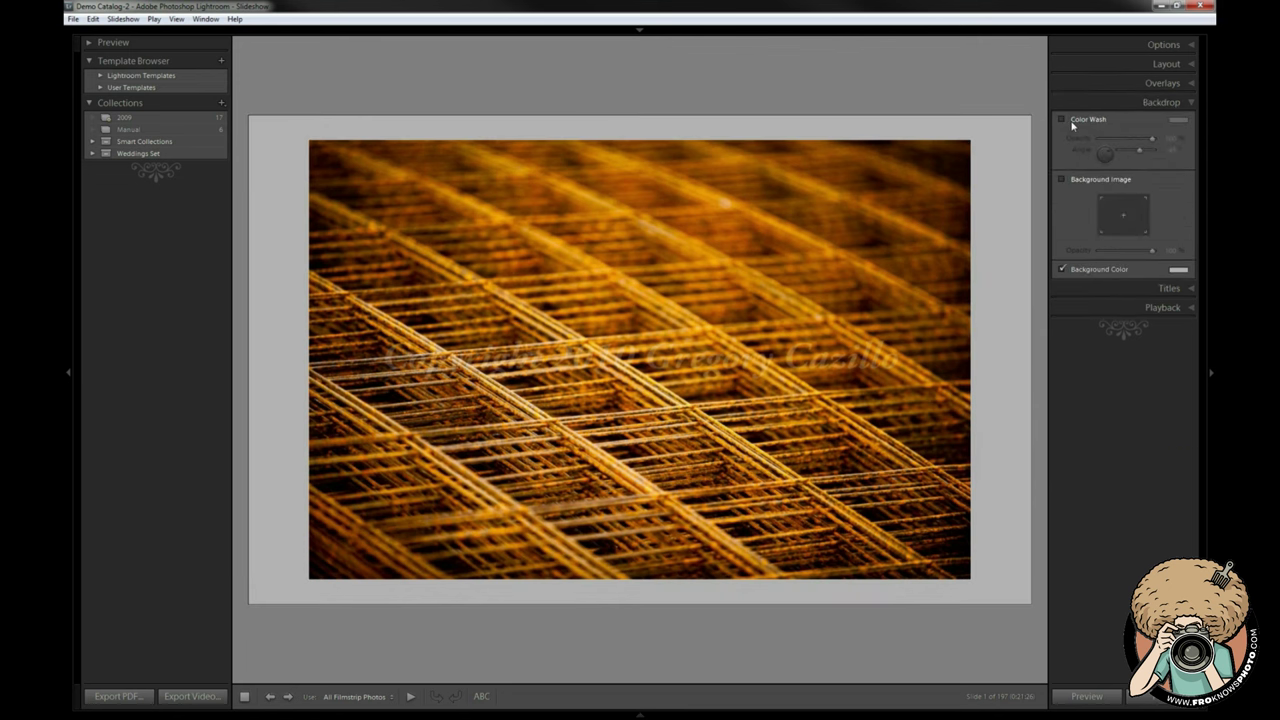
pyautogui.click(1178, 270)
pyautogui.click(1047, 253)
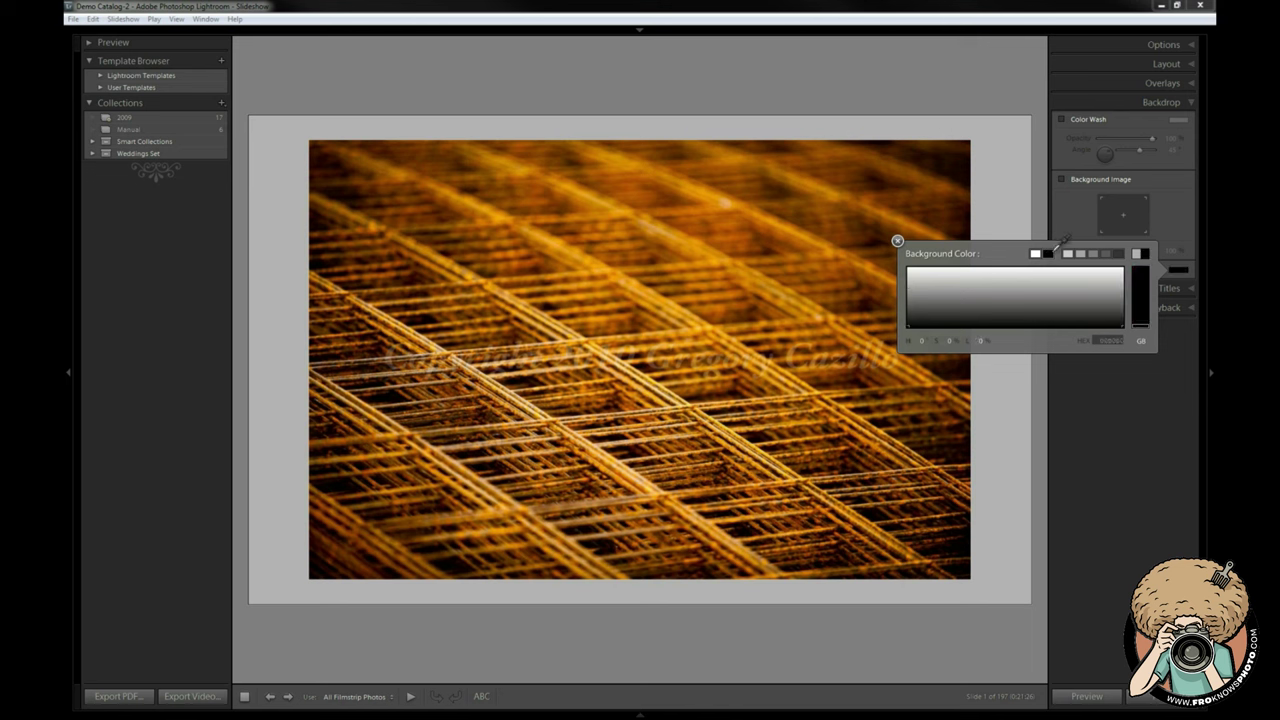
pyautogui.click(1095, 277)
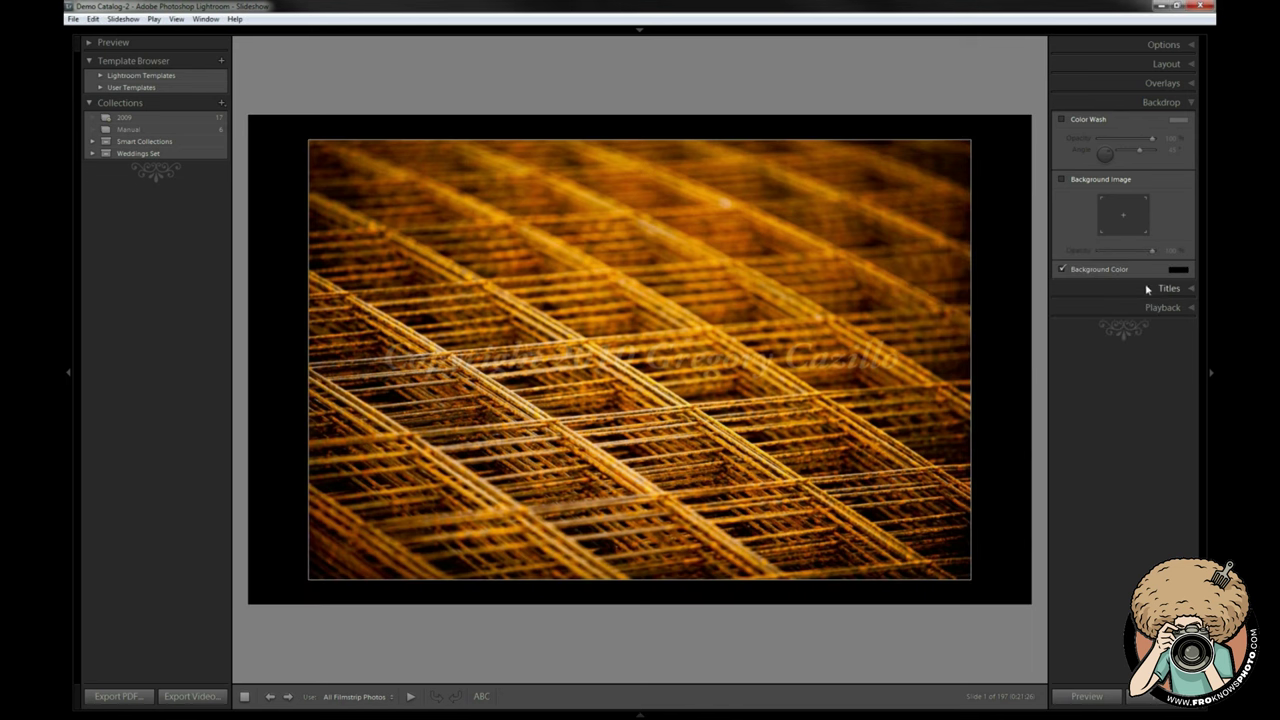
# Step: Expand the Titles panel to show the Intro Screen and Ending Screen options
pyautogui.click(1145, 289)
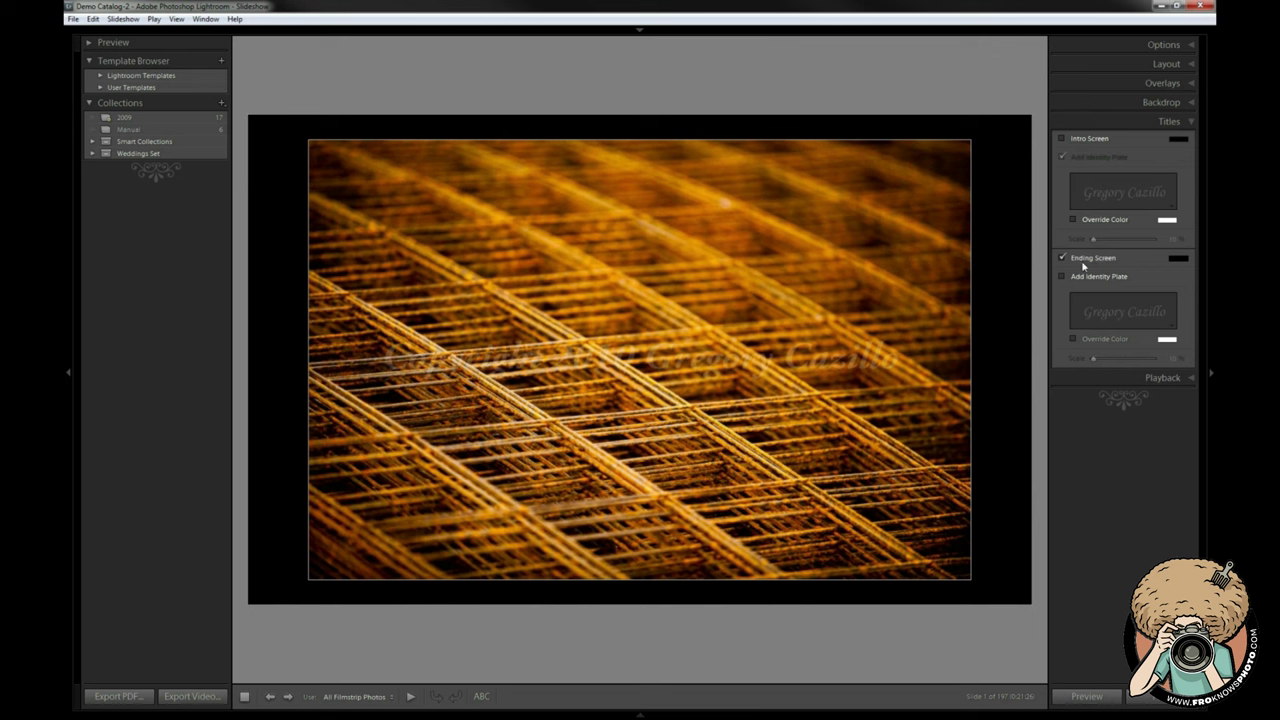
# Step: Expand the Playback panel and tick the Soundtrack checkbox
pyautogui.click(1185, 378)
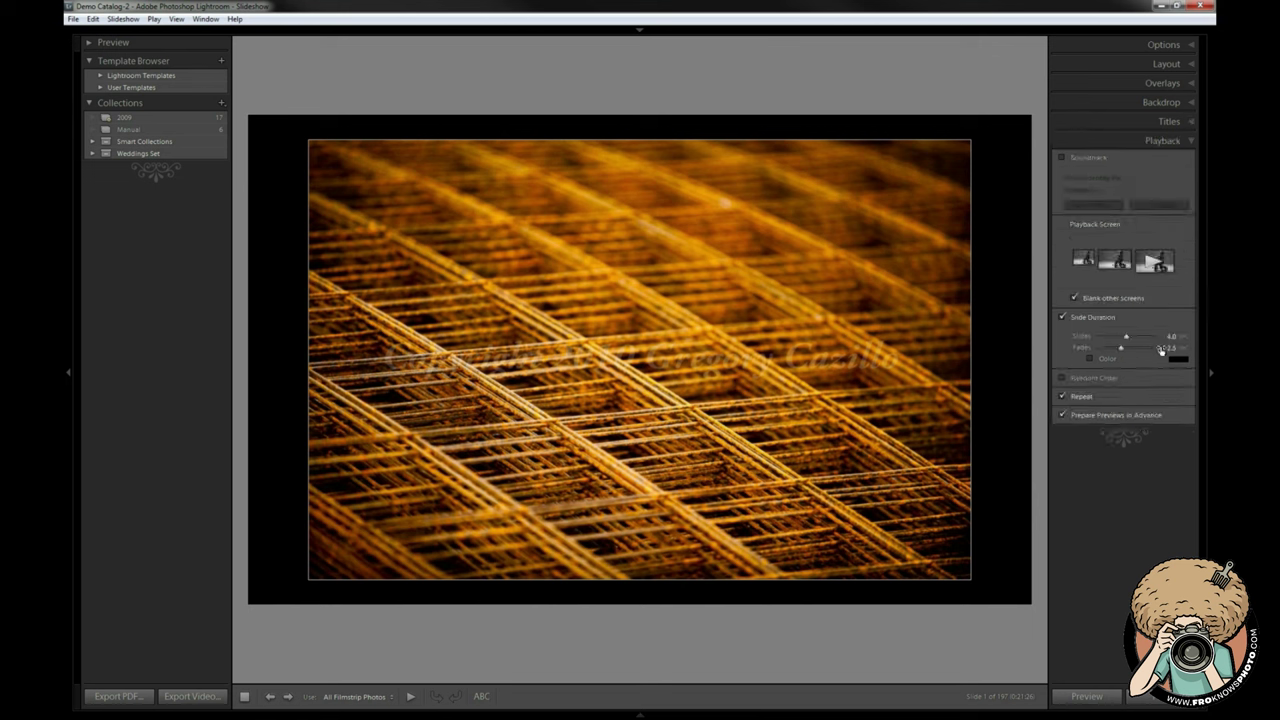
pyautogui.click(1104, 160)
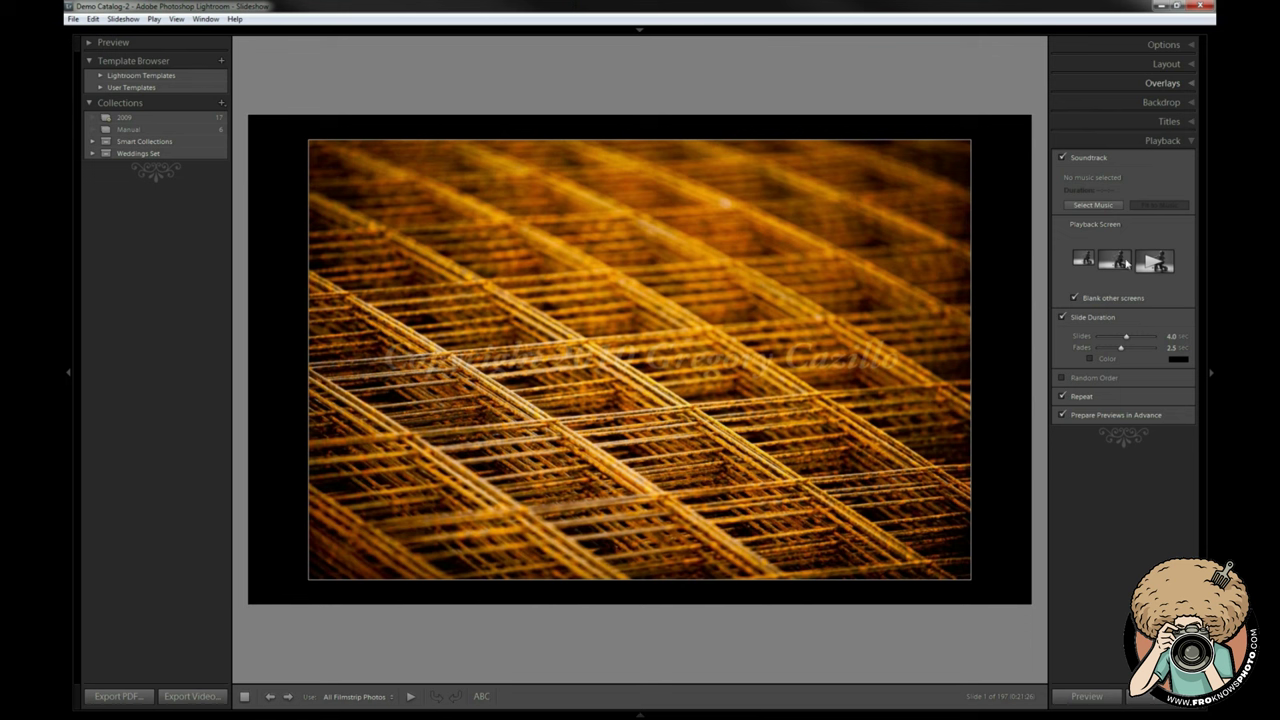
# Step: Try each Playback Screen monitor thumbnail in turn, finishing on the third screen
pyautogui.click(1093, 259)
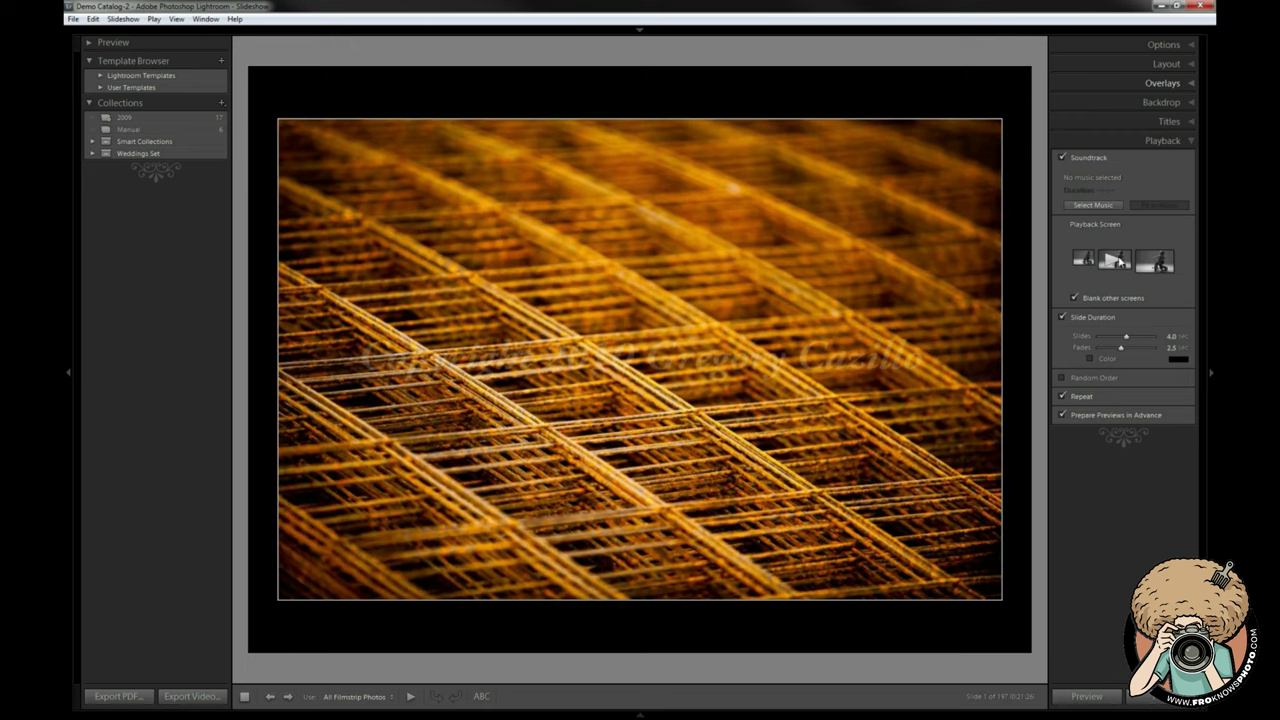
pyautogui.click(1114, 260)
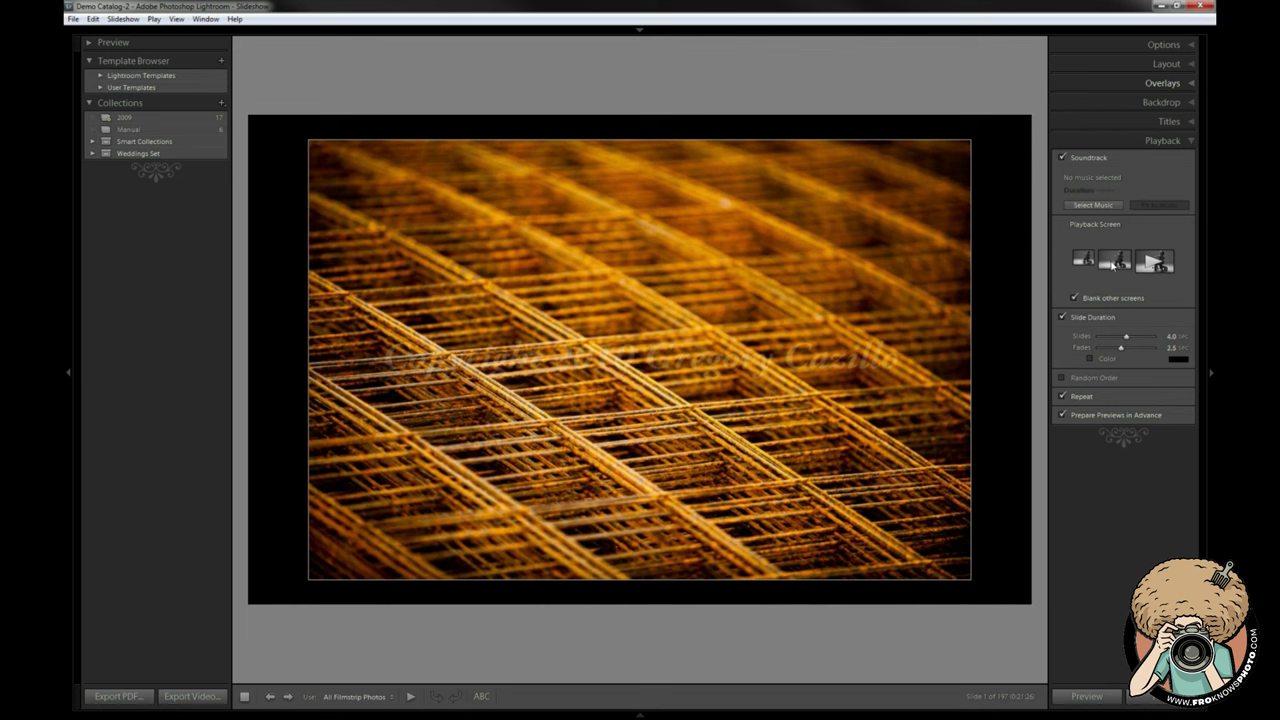
pyautogui.click(1113, 261)
pyautogui.click(1085, 261)
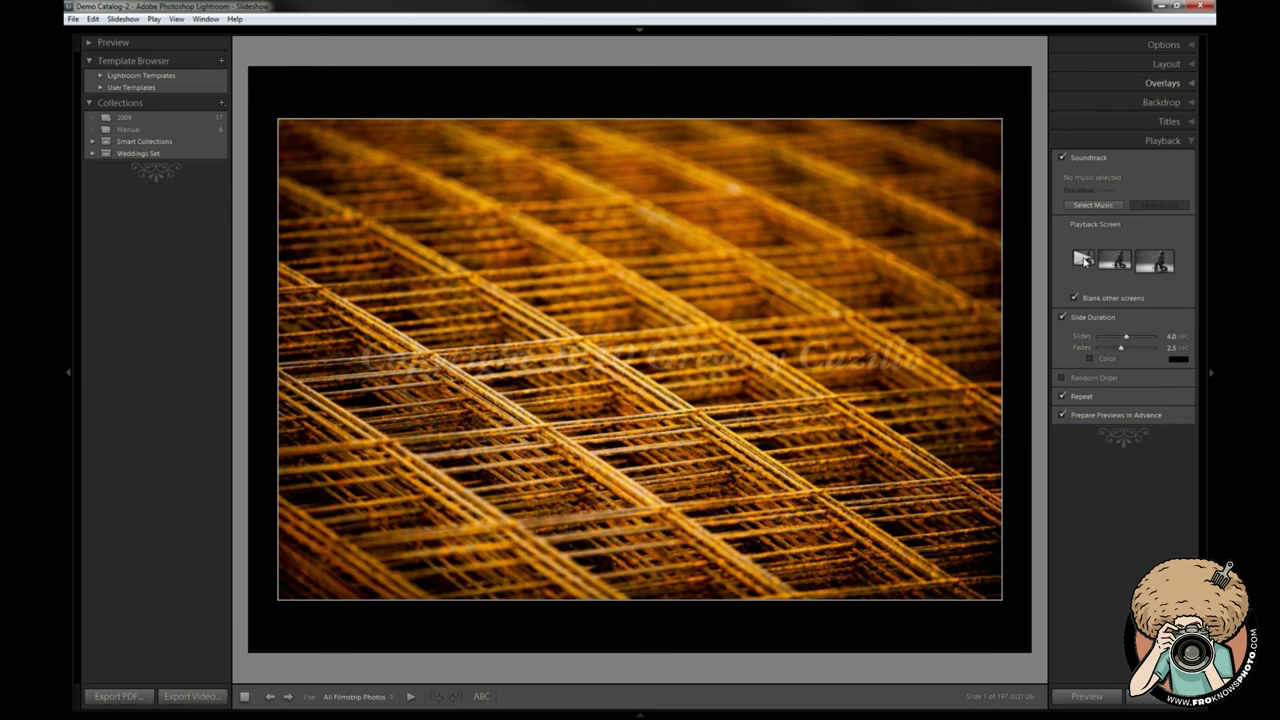
pyautogui.click(1162, 261)
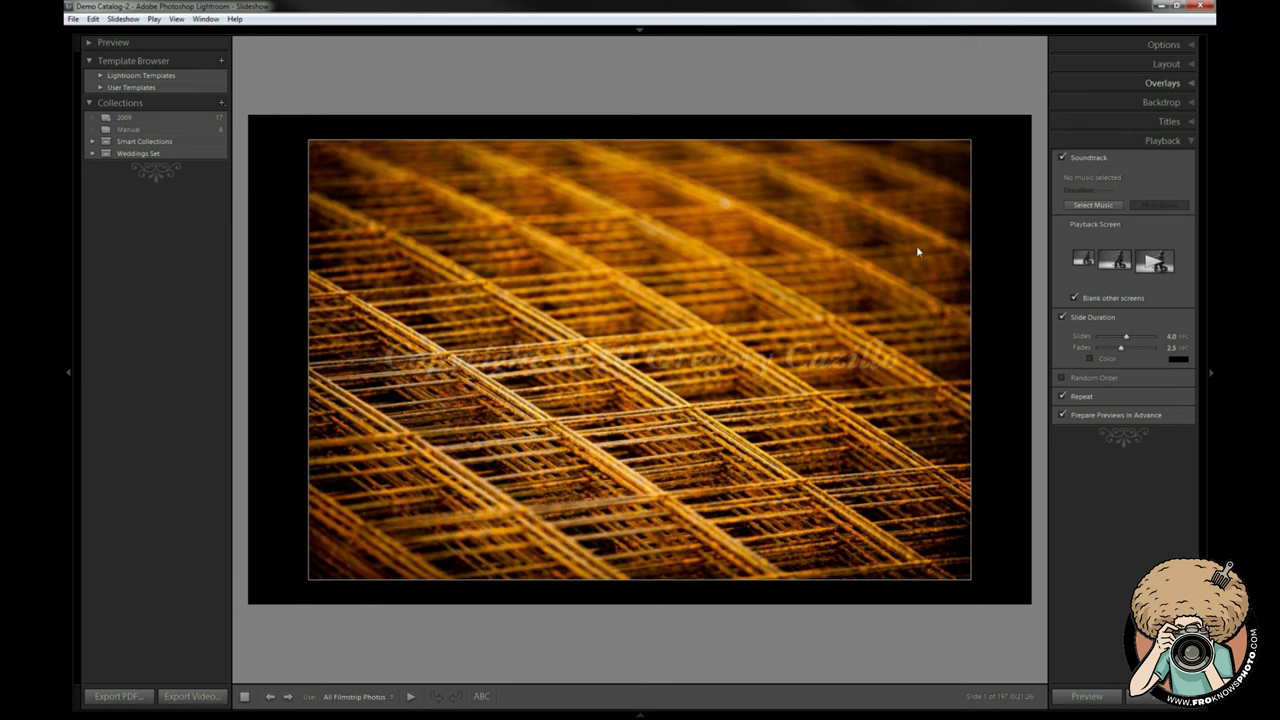
pyautogui.click(1085, 262)
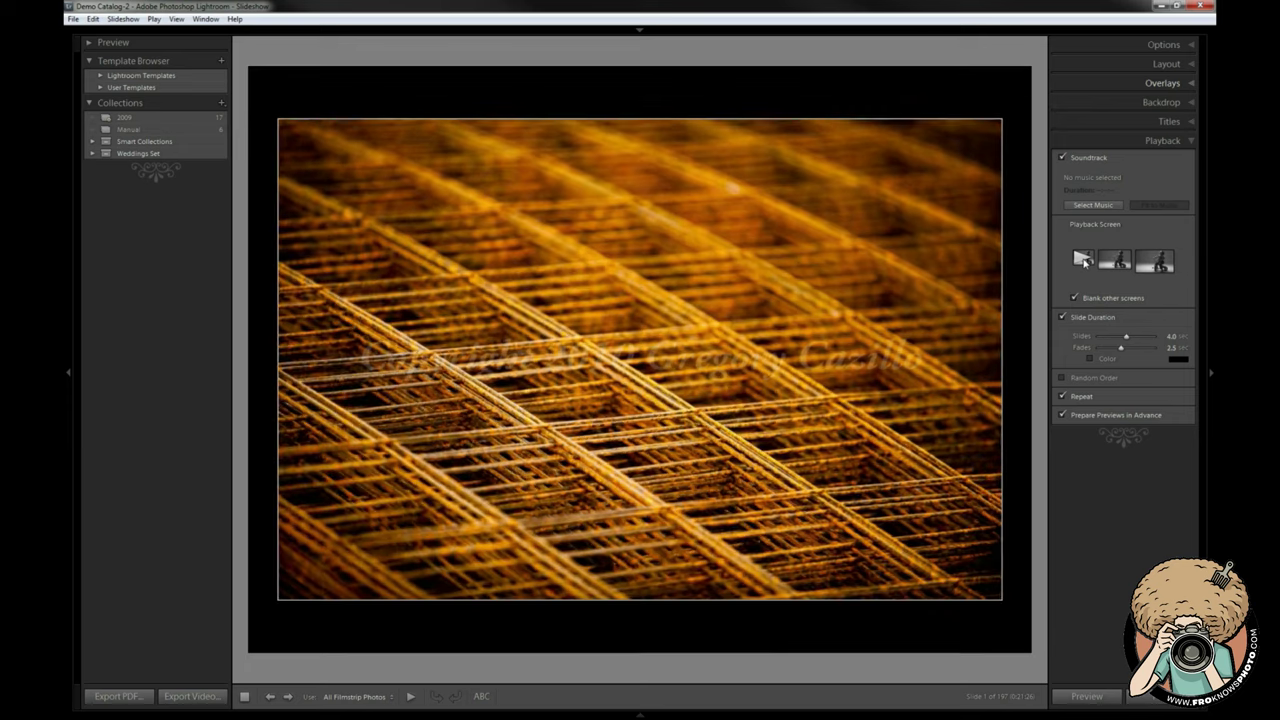
pyautogui.click(1110, 261)
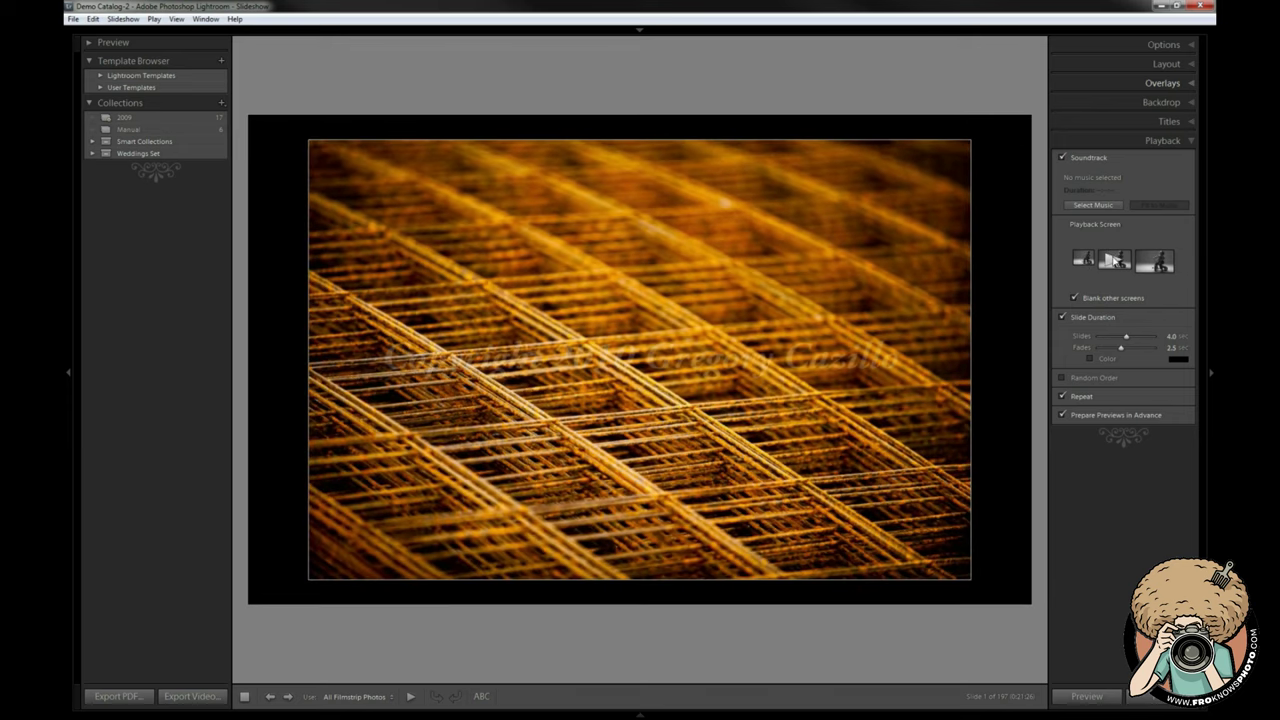
pyautogui.click(1155, 263)
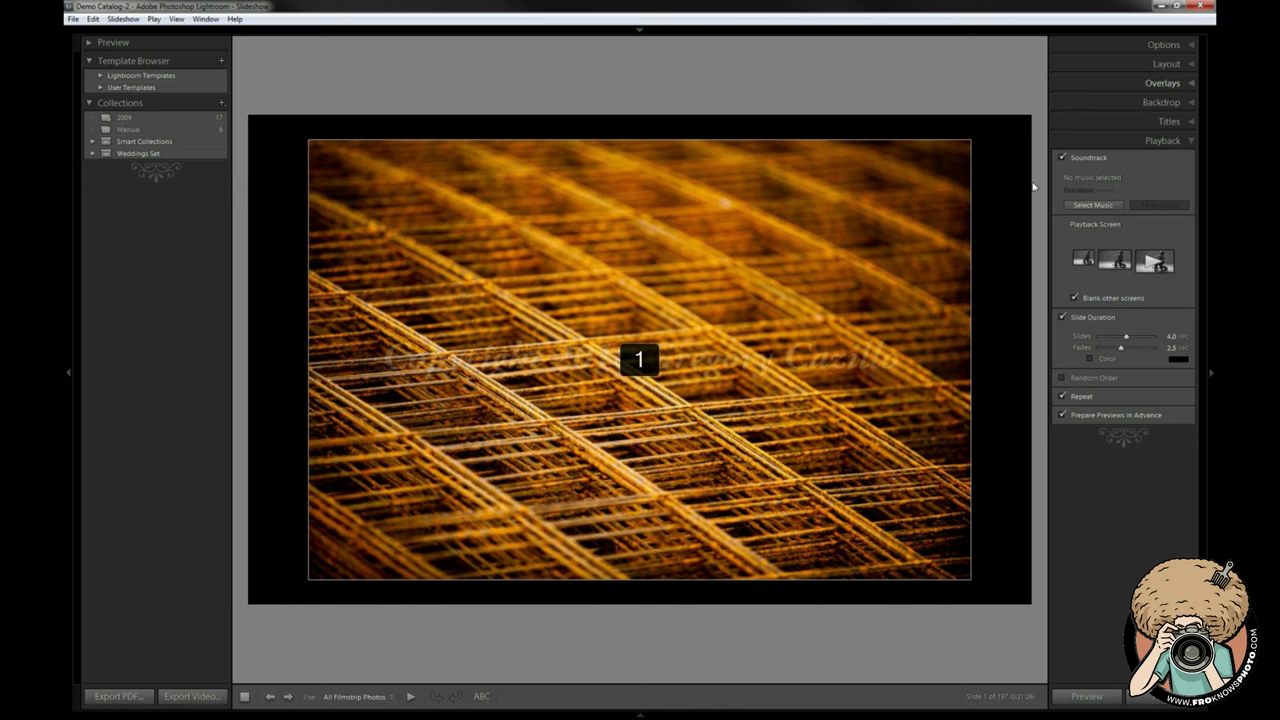
pyautogui.click(1112, 261)
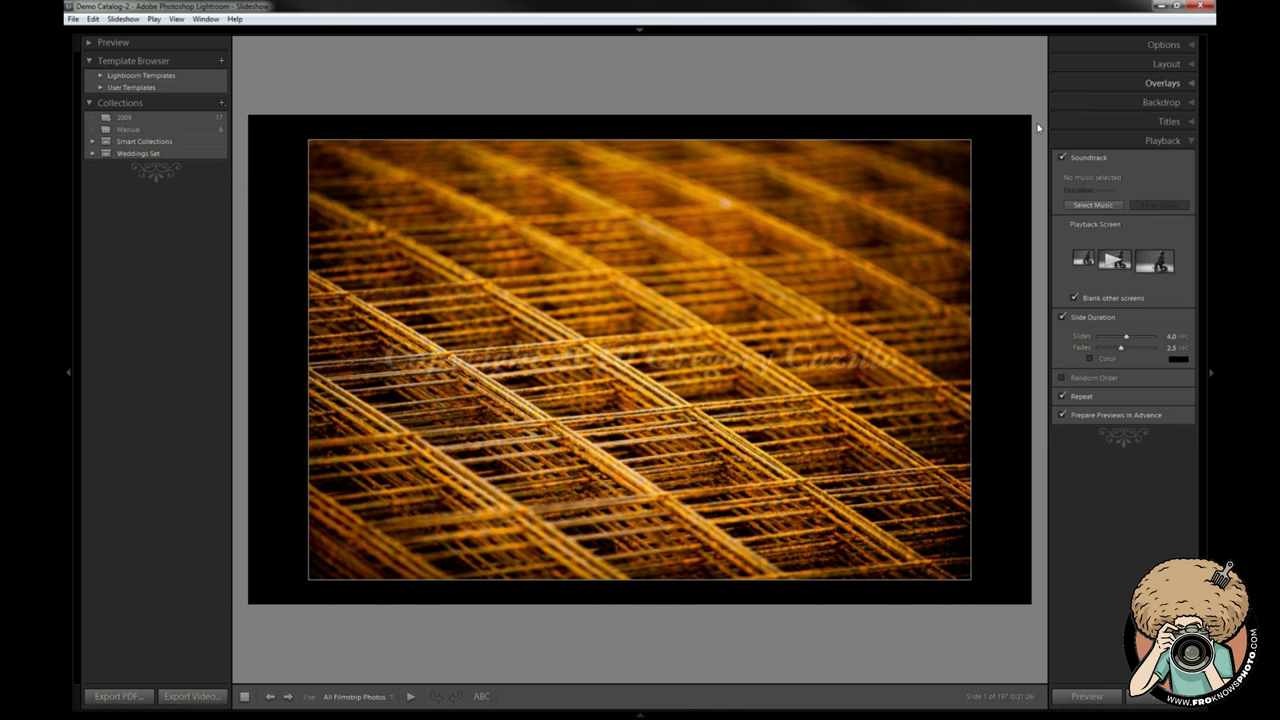
pyautogui.click(1083, 262)
pyautogui.click(1155, 262)
# Step: In Slide Duration, set Fades to 1.0 sec and Slides to 2.0 sec
pyautogui.moveTo(1121, 350); pyautogui.dragTo(1116, 352)
pyautogui.click(1165, 348)
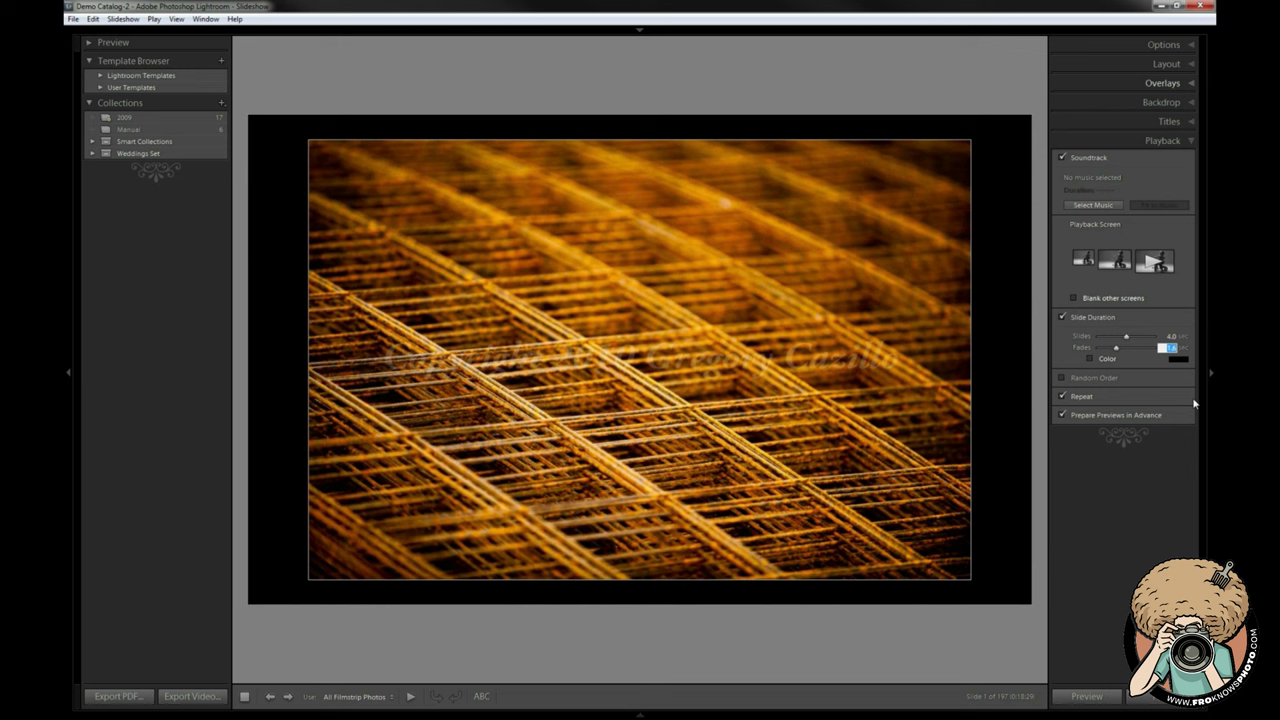
pyautogui.write('1.0')
pyautogui.press('Return')
pyautogui.click(1167, 336)
pyautogui.write('2.0')
pyautogui.press('Return')
# Step: Add a user template named 'greg demo' in the Template Browser, then play the slideshow
pyautogui.click(221, 63)
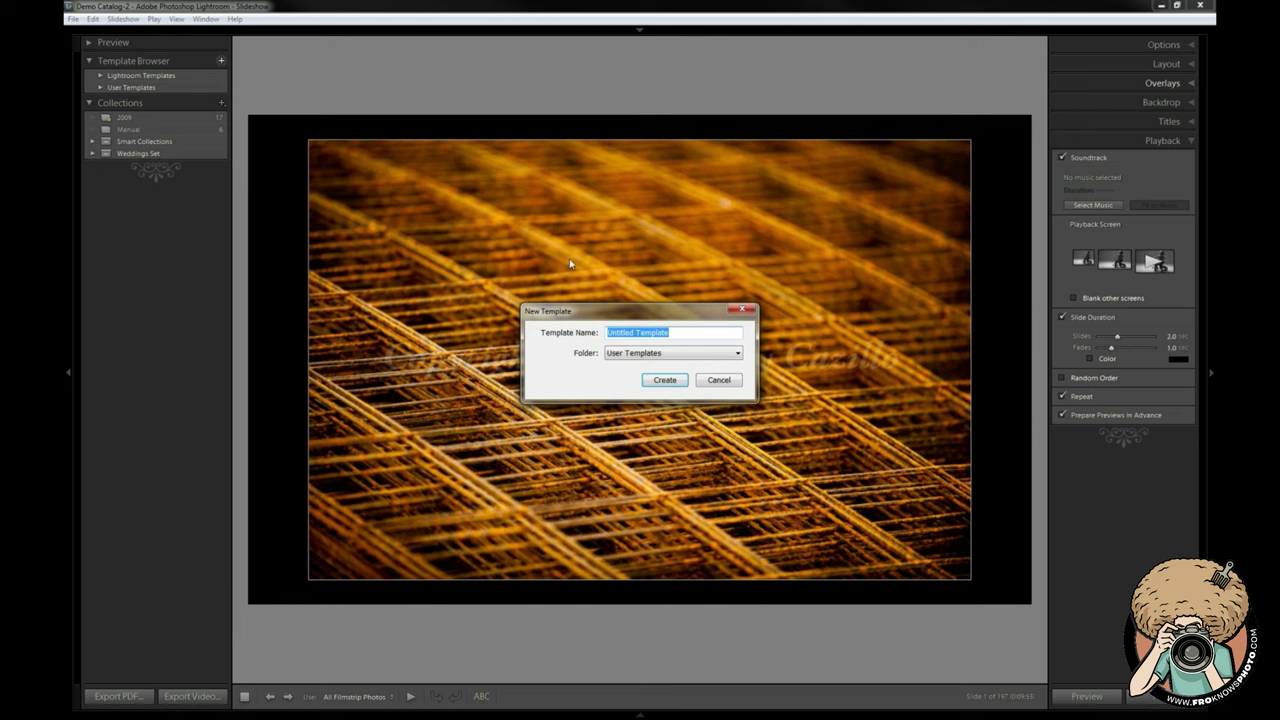
pyautogui.write('greg demo')
pyautogui.press('Return')
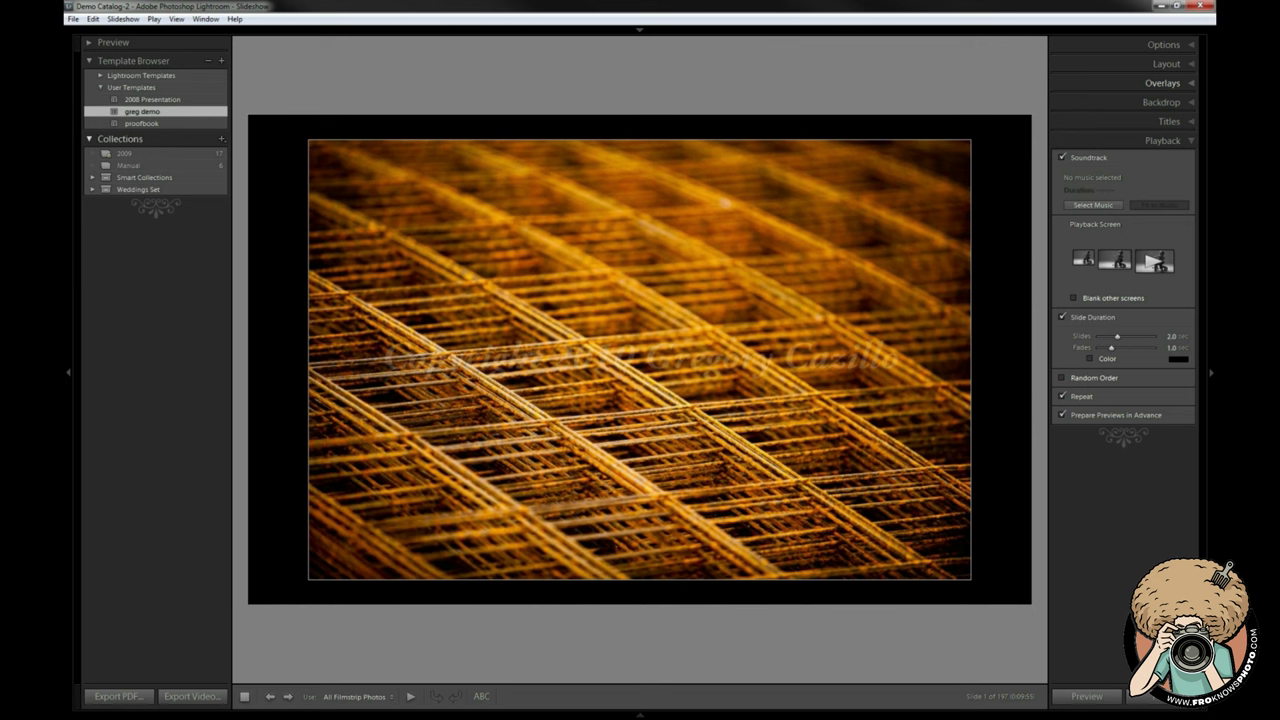
pyautogui.click(1145, 696)
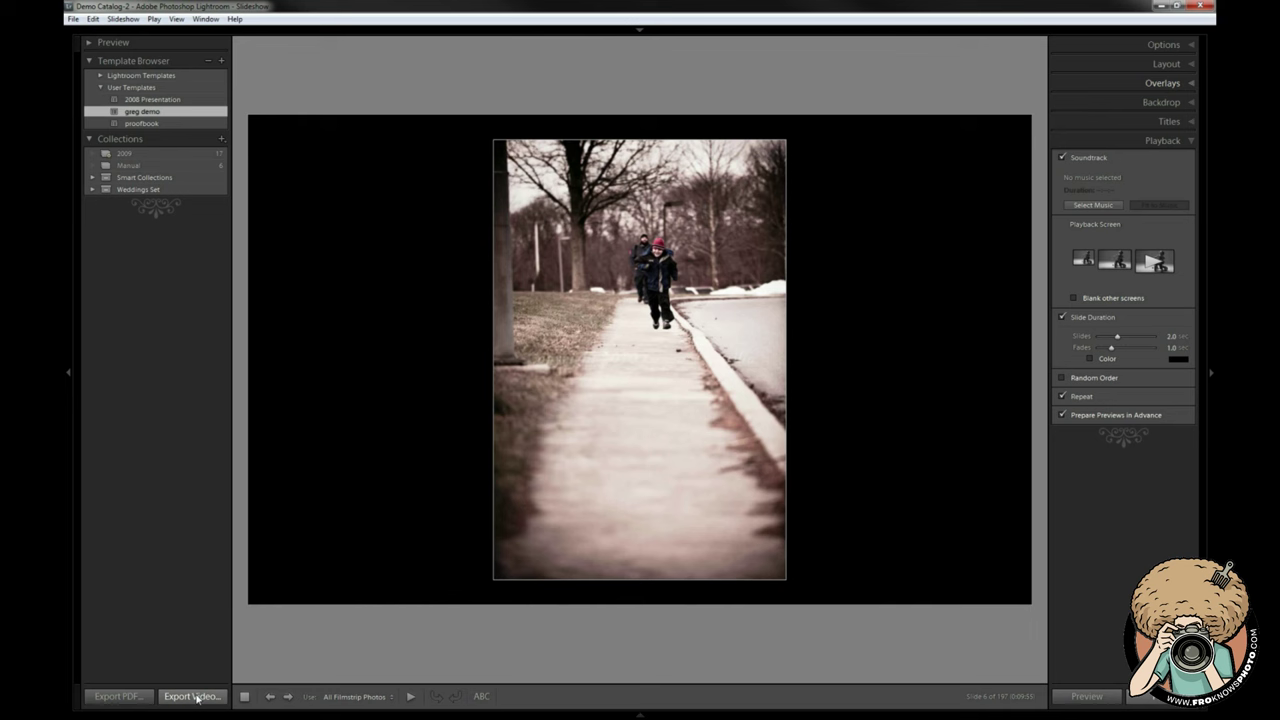
# Step: Export a 1080p video named 'exportslideshow' to the Desktop
pyautogui.click(193, 696)
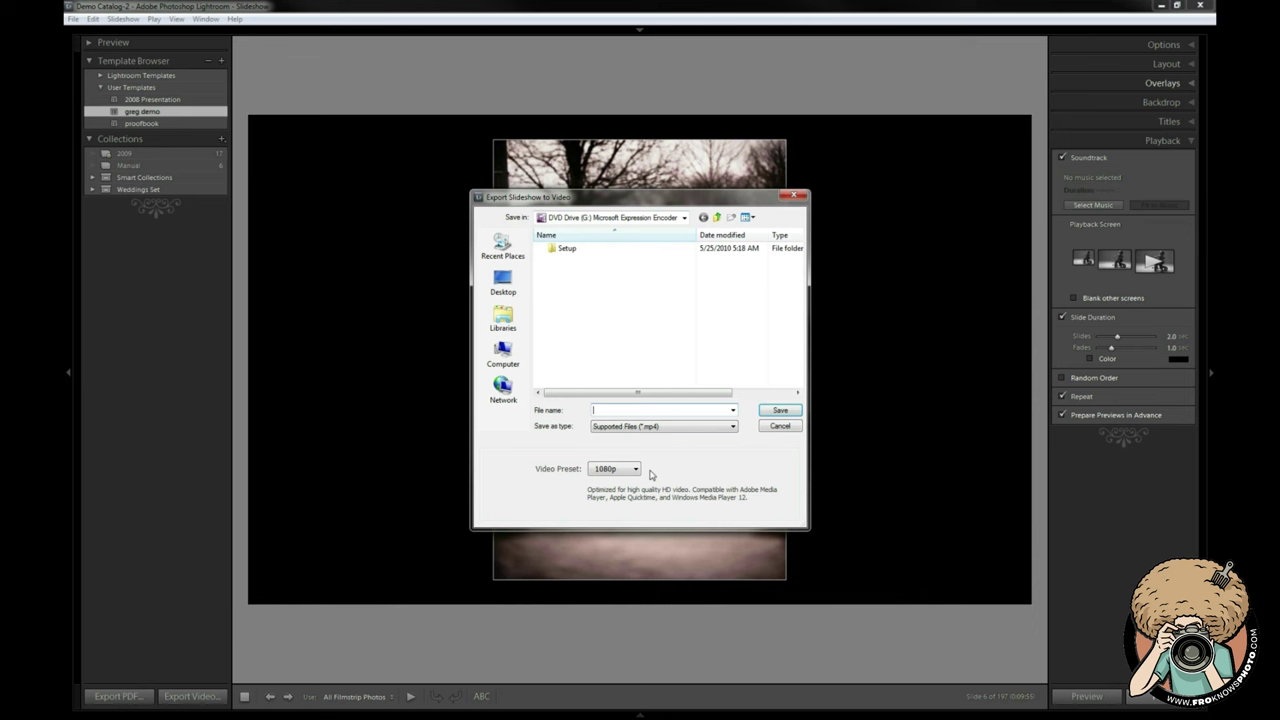
pyautogui.click(515, 286)
pyautogui.click(606, 411)
pyautogui.write('e')
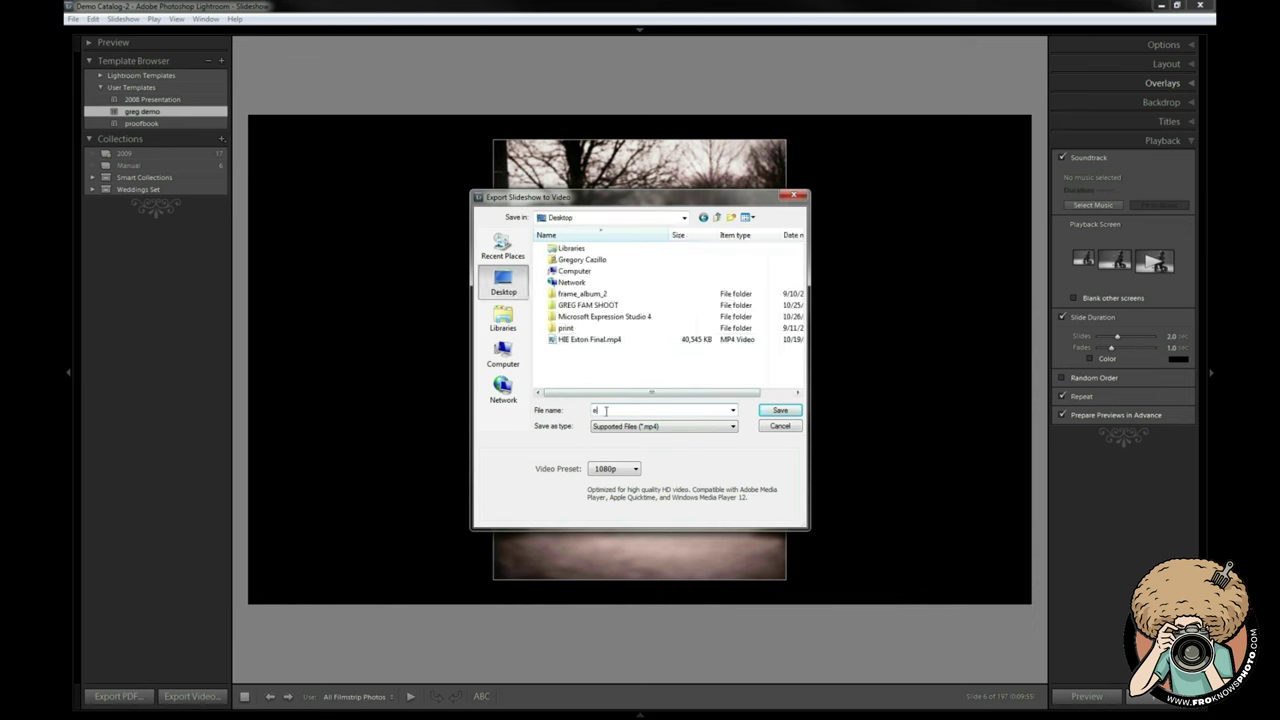
pyautogui.write('xportslideshow')
pyautogui.click(768, 415)
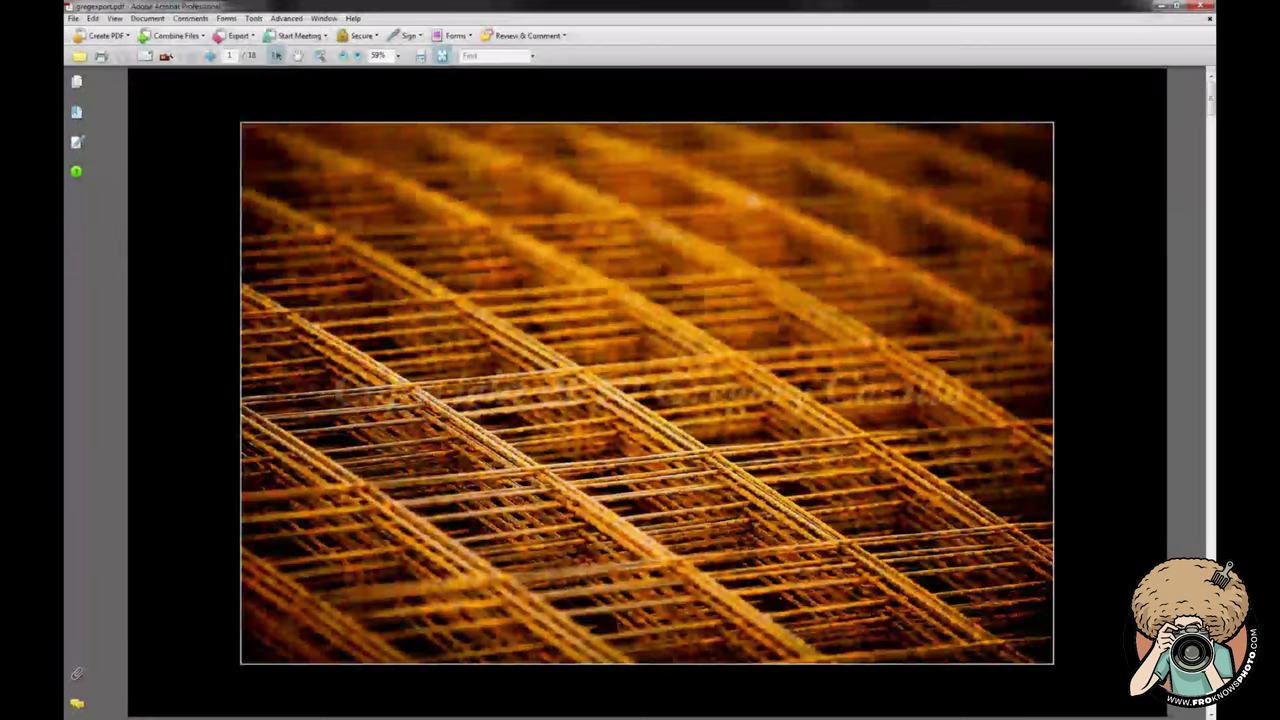
# Step: Scroll down through the pages of gregexport.pdf, then back up
pyautogui.scroll(-5, 265, 370)
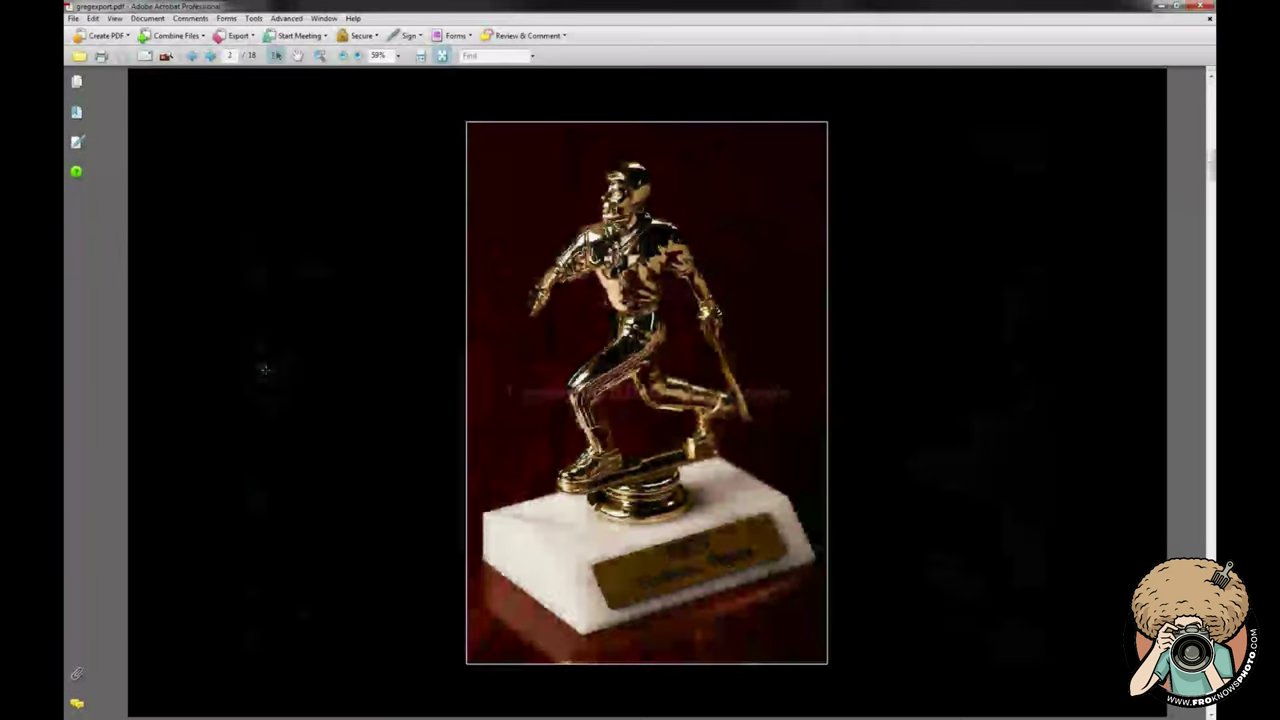
pyautogui.scroll(-5, 265, 370)
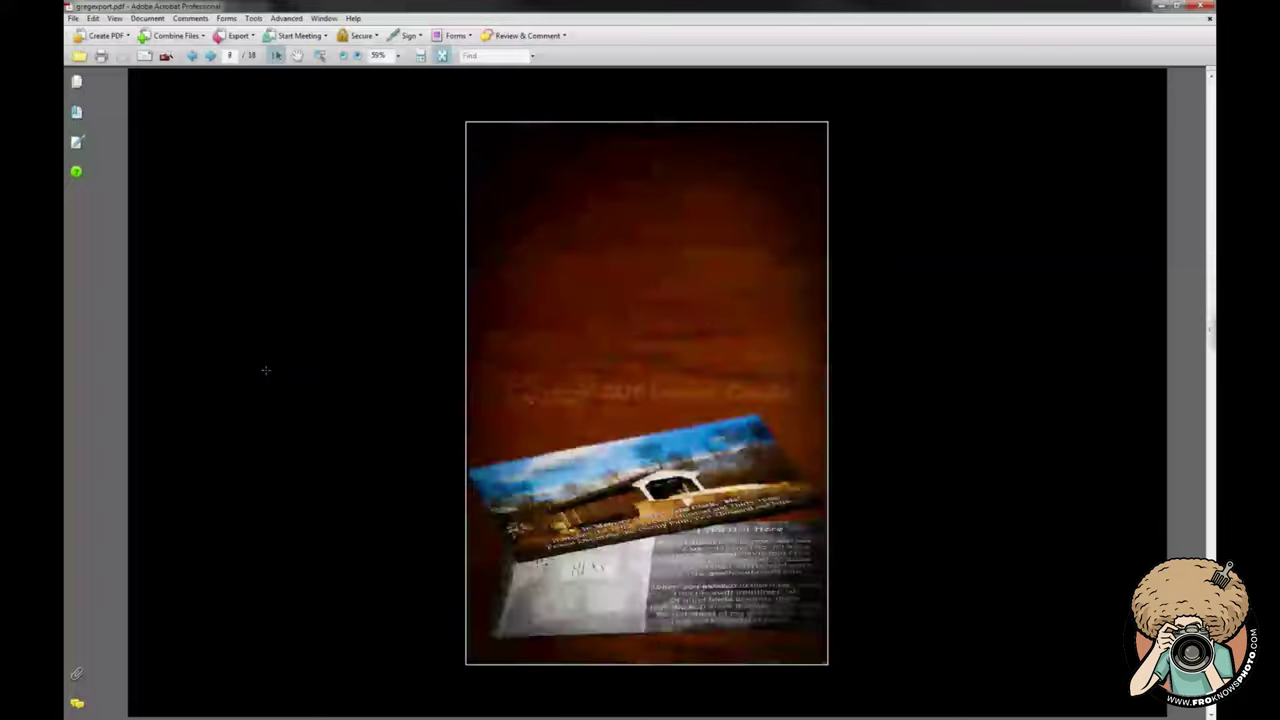
pyautogui.scroll(-6, 265, 370)
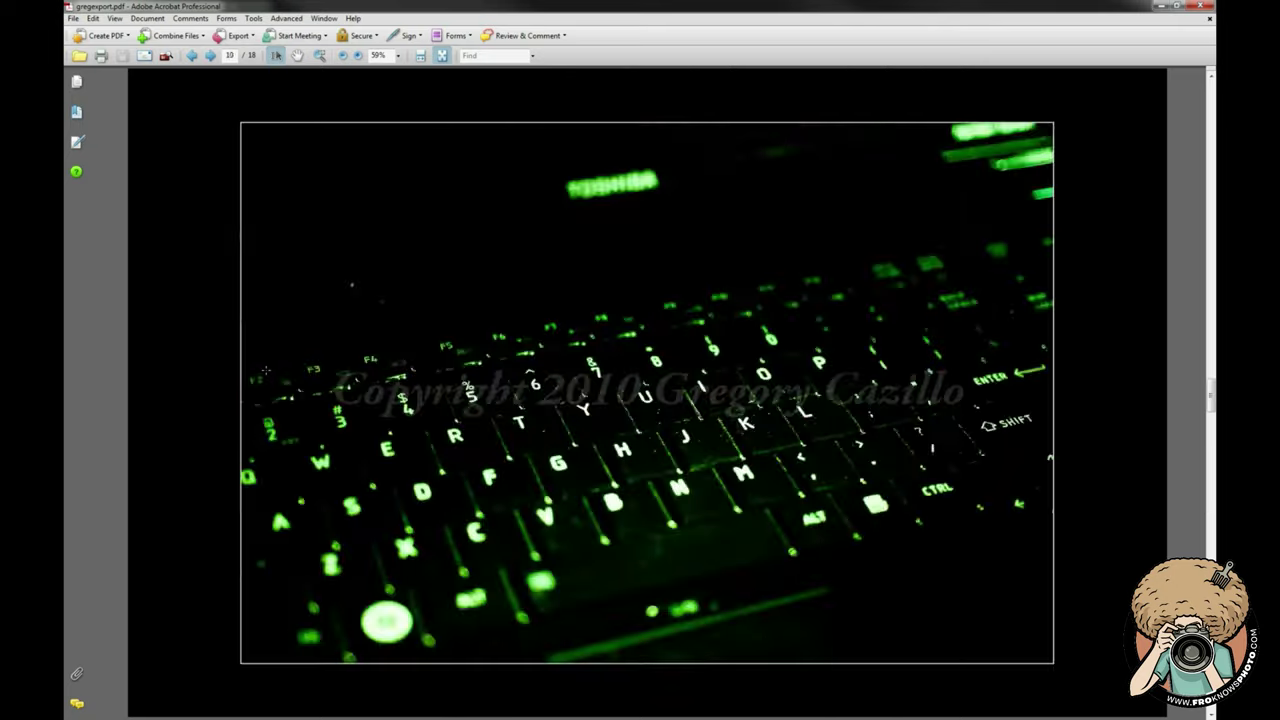
pyautogui.scroll(6, 265, 370)
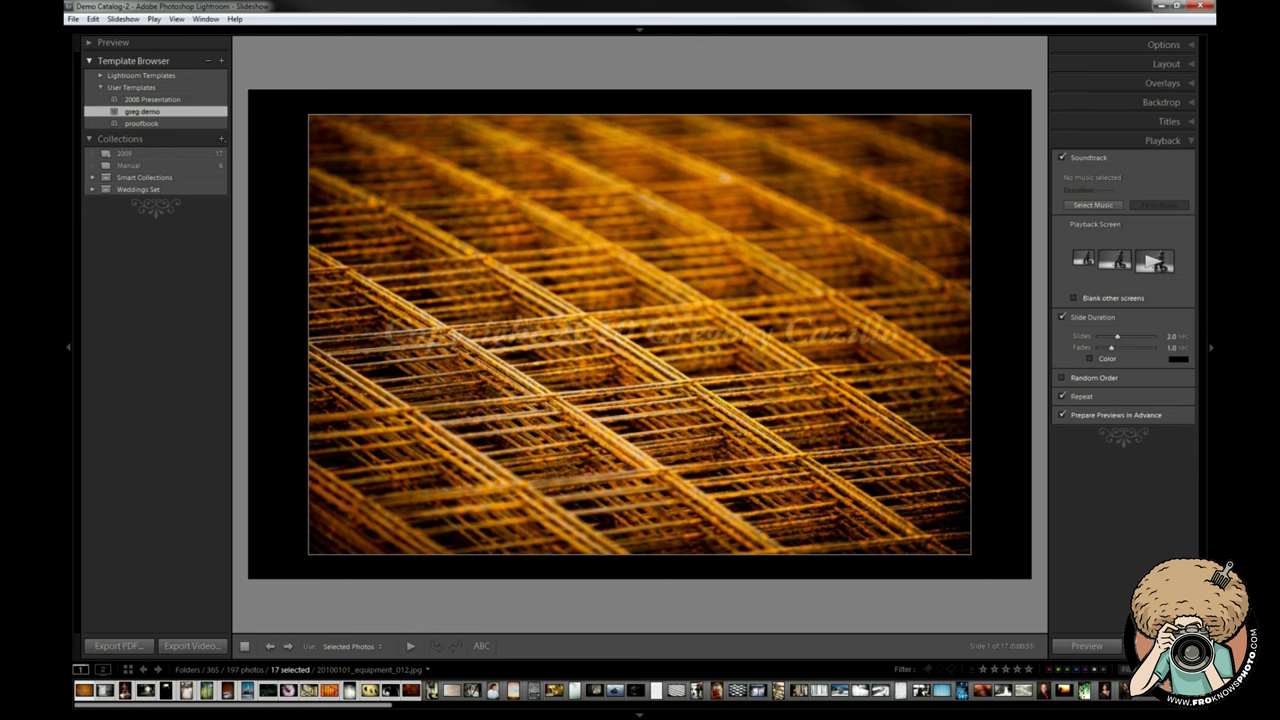
pyautogui.click(1086, 645)
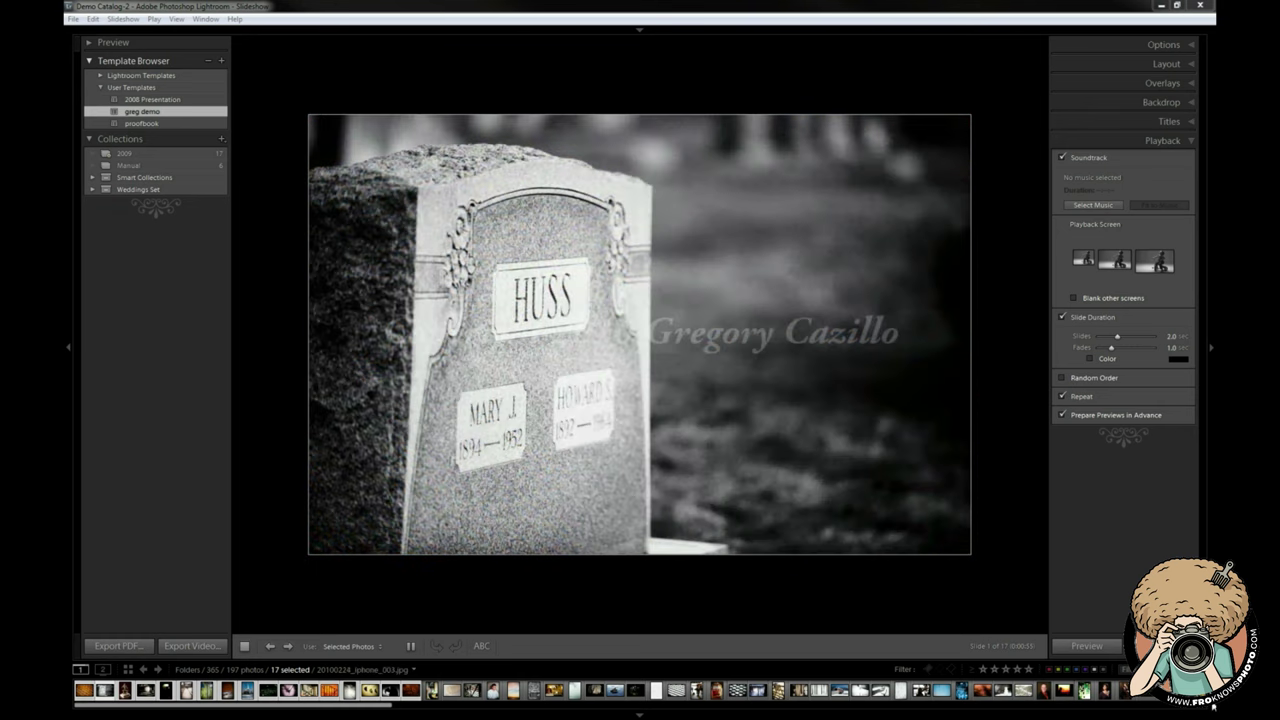
pyautogui.press('Escape')
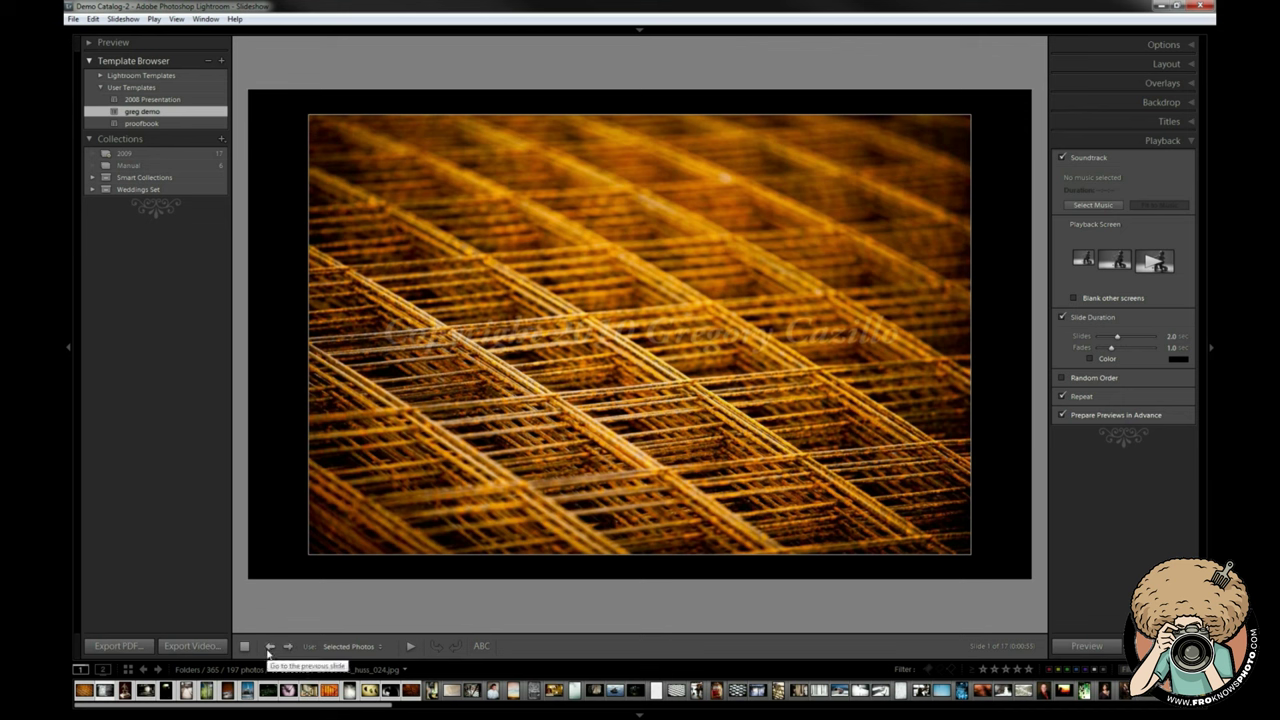
# Step: Limit the slideshow to Selected Photos, select 20 filmstrip photos from the bell shot, and play it
pyautogui.click(346, 650)
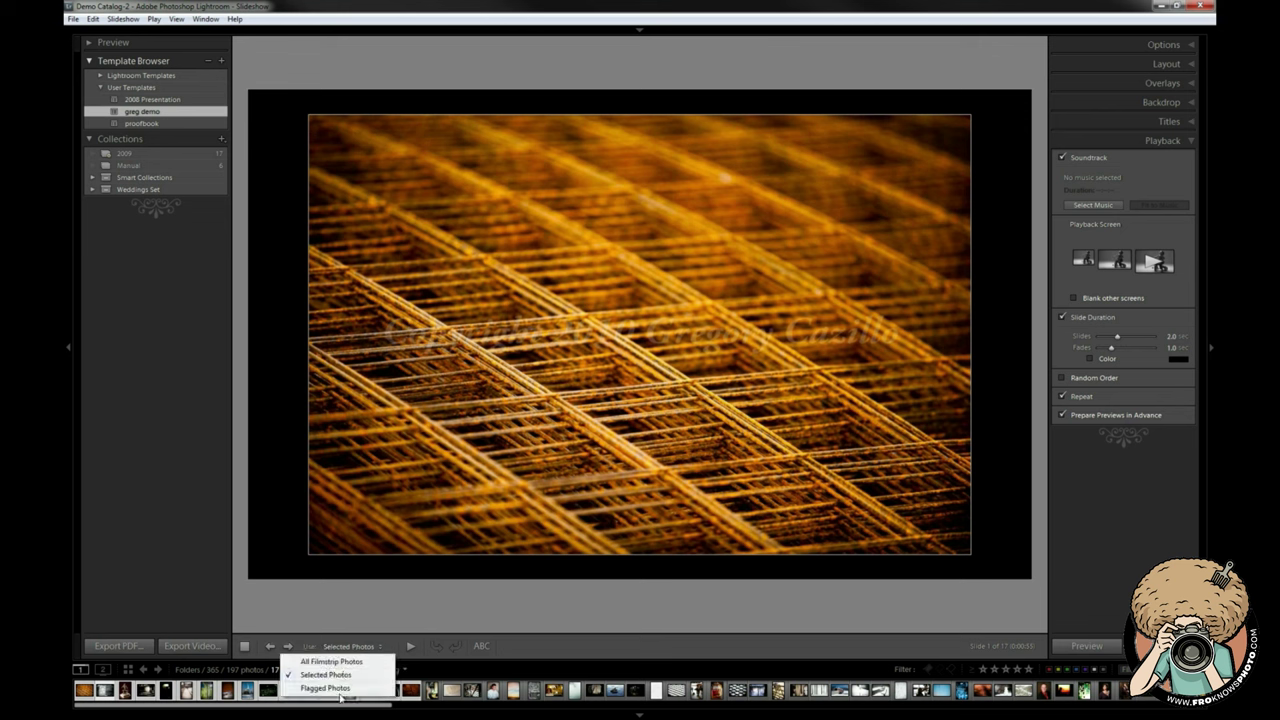
pyautogui.click(394, 649)
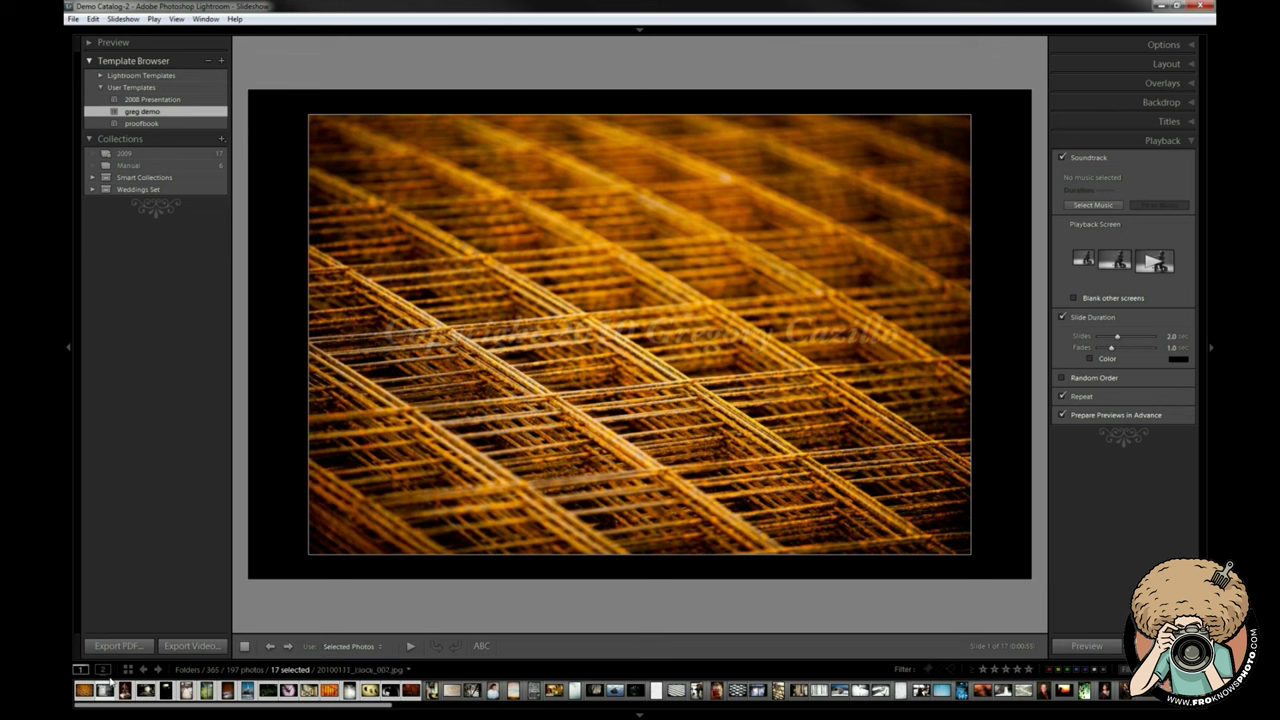
pyautogui.click(431, 690)
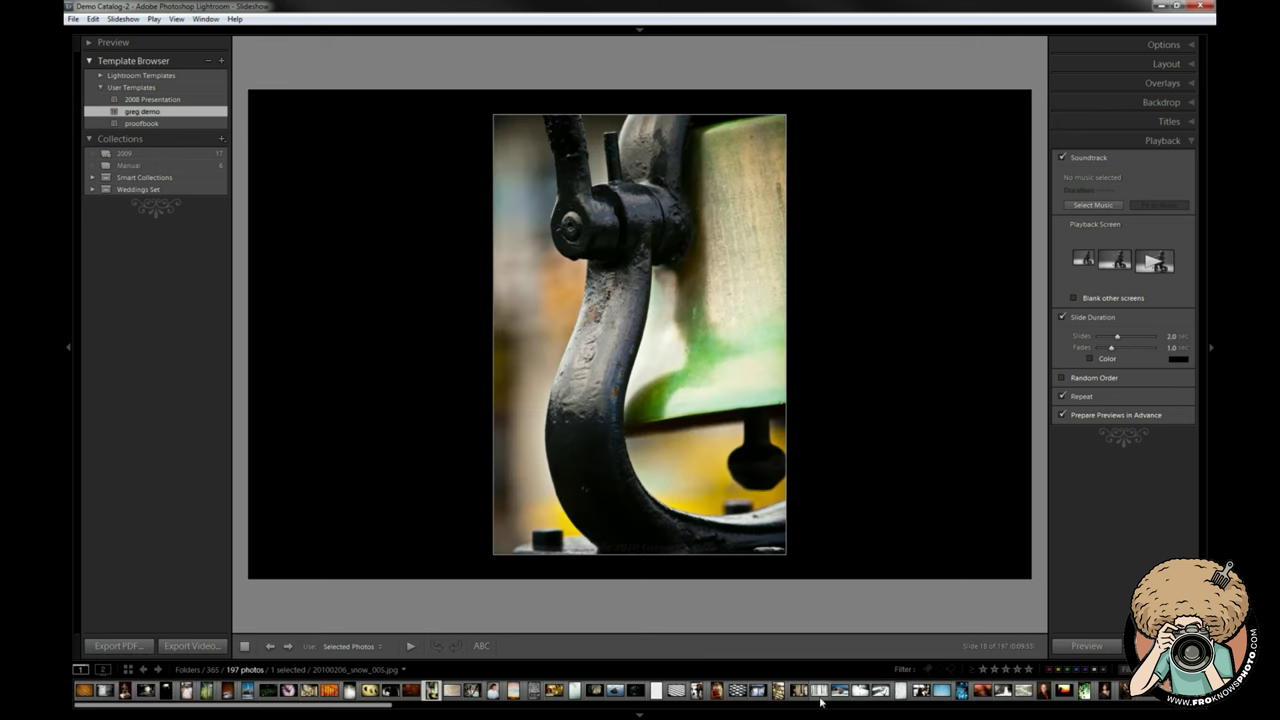
pyautogui.keyDown('shift'); pyautogui.click(820, 690); pyautogui.keyUp('shift')
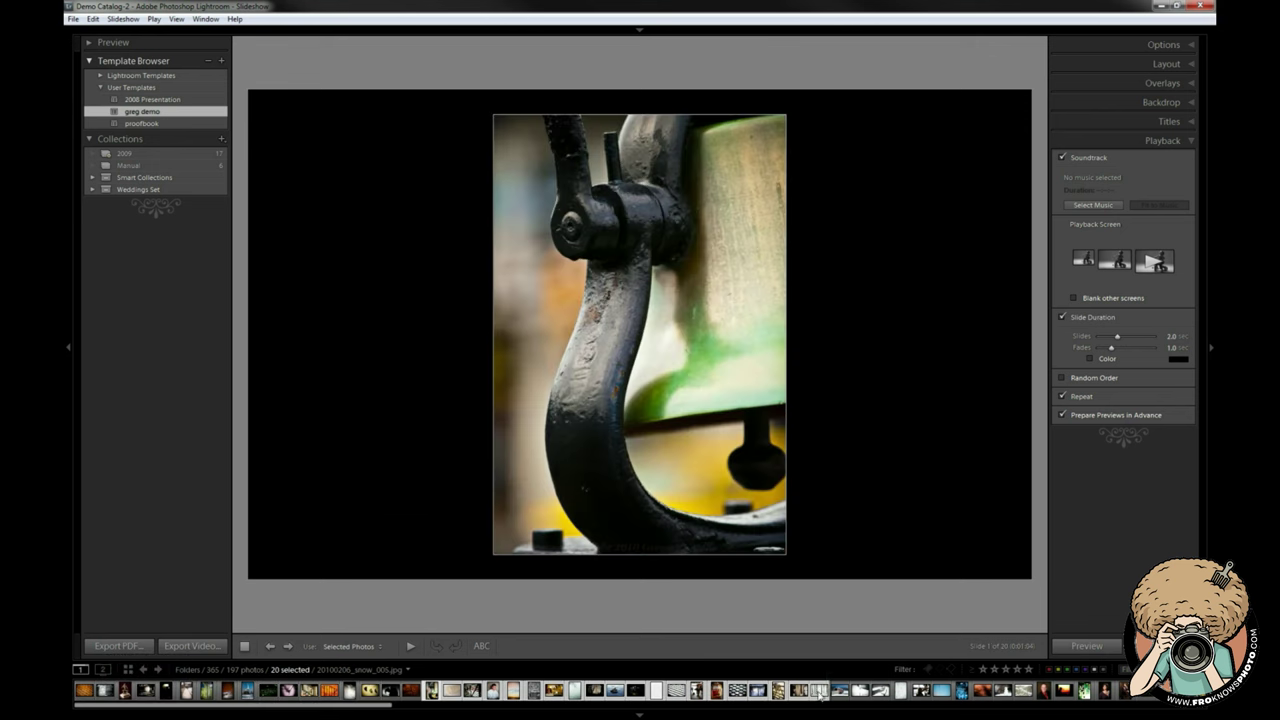
pyautogui.click(412, 646)
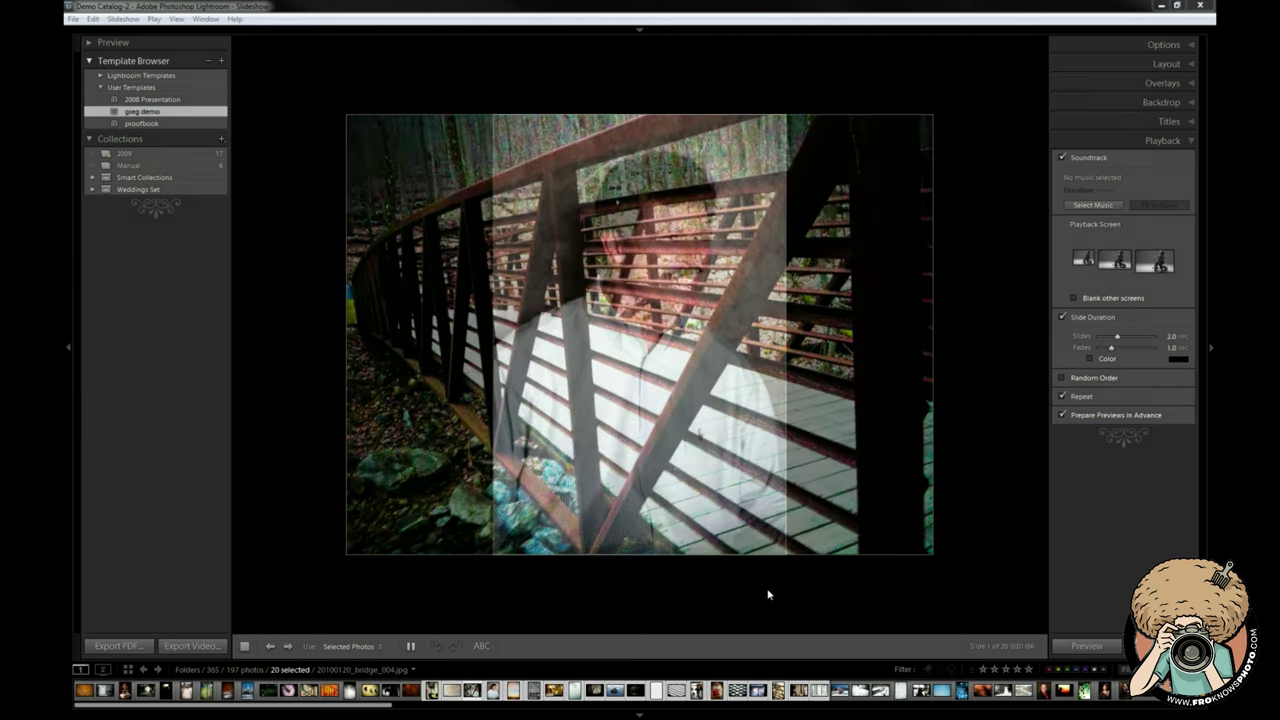
# Step: Pause the slideshow preview while the sunset photo is showing
pyautogui.click(410, 648)
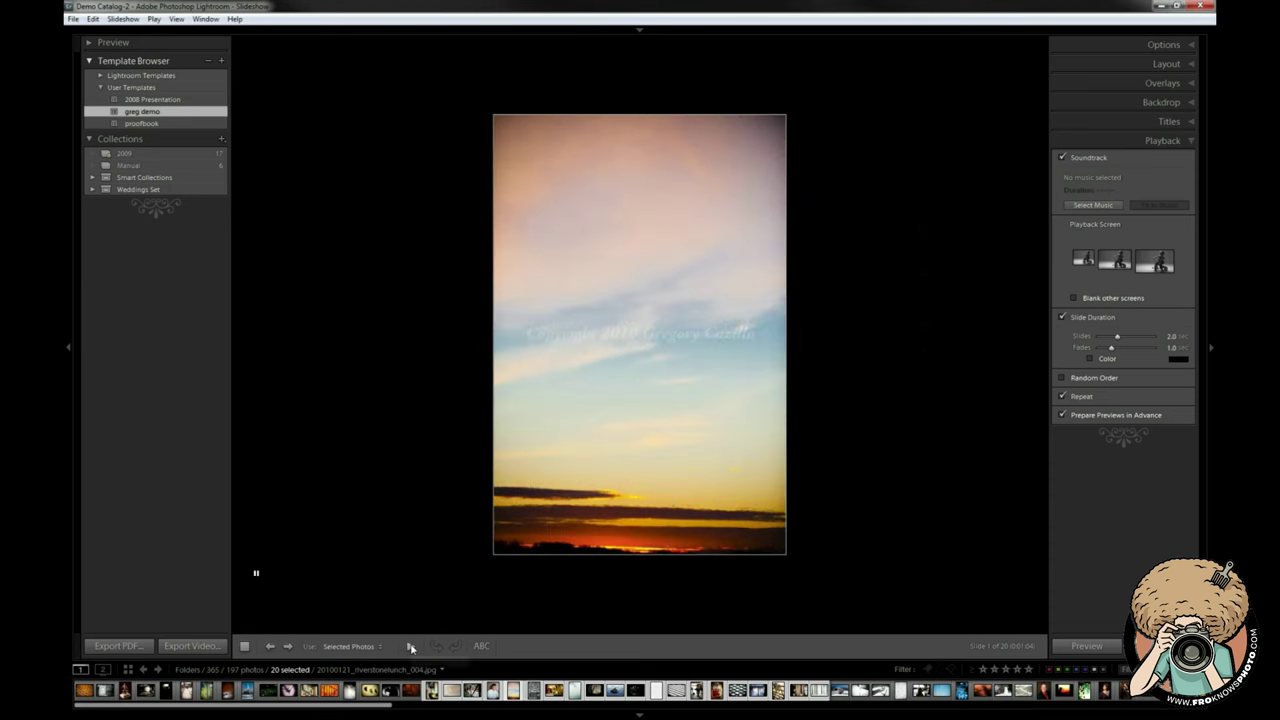